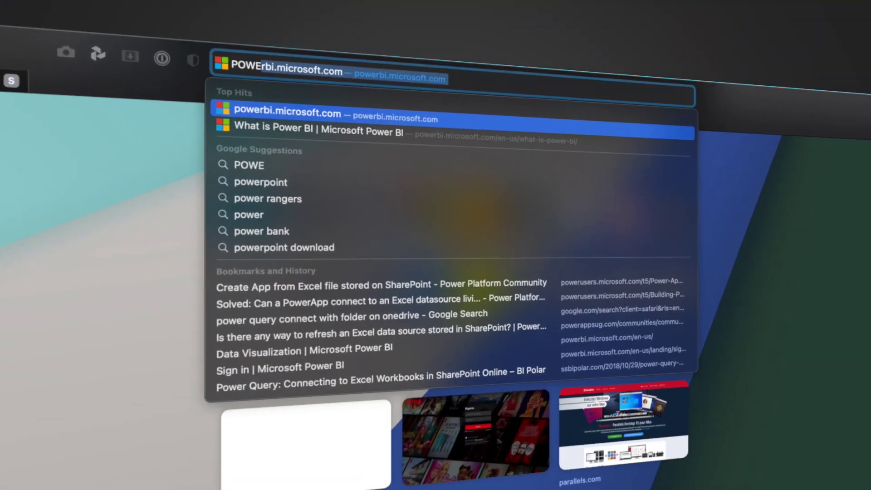
Step: Load powerbi.microsoft.com and go to the Overview > What is Power BI page
key(Return)
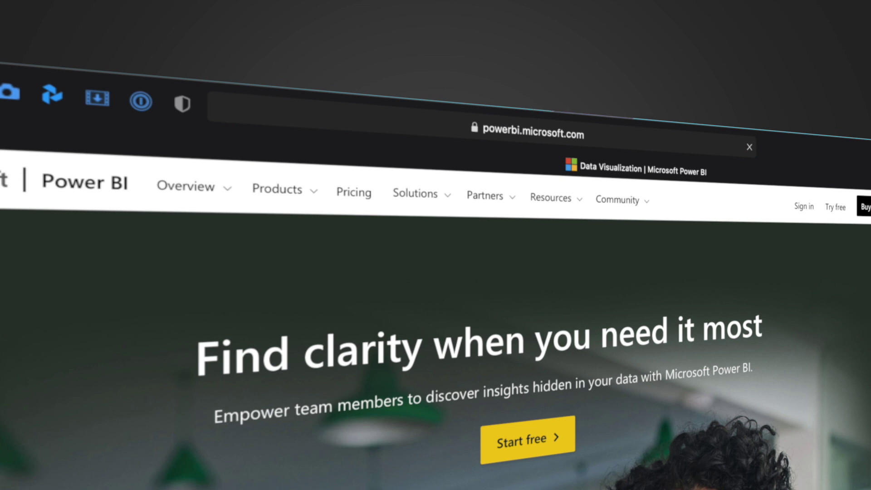
click(208, 194)
click(211, 245)
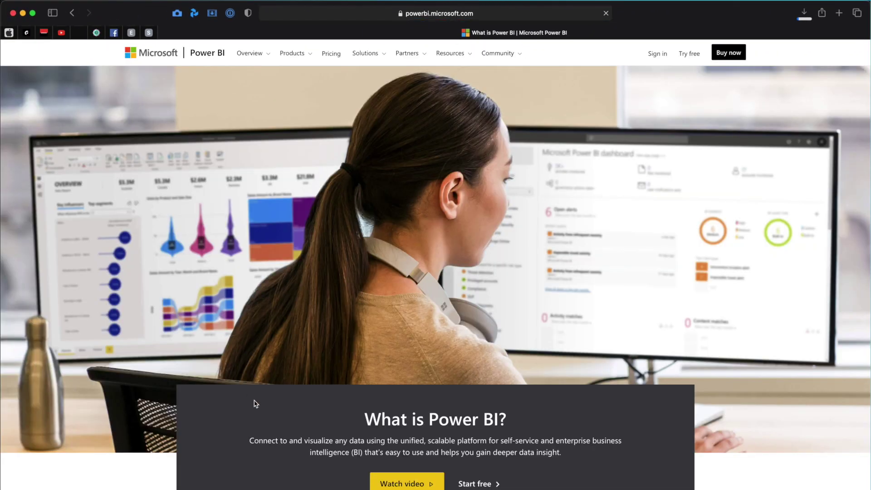
scroll(255, 404, down, 3)
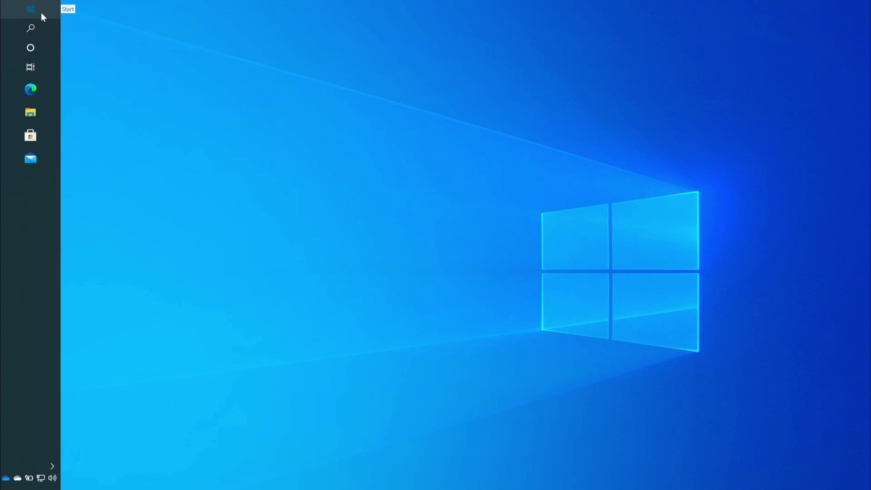
Step: Launch Edge, load powerbi.com, and dismiss the Restore pages popup
click(32, 89)
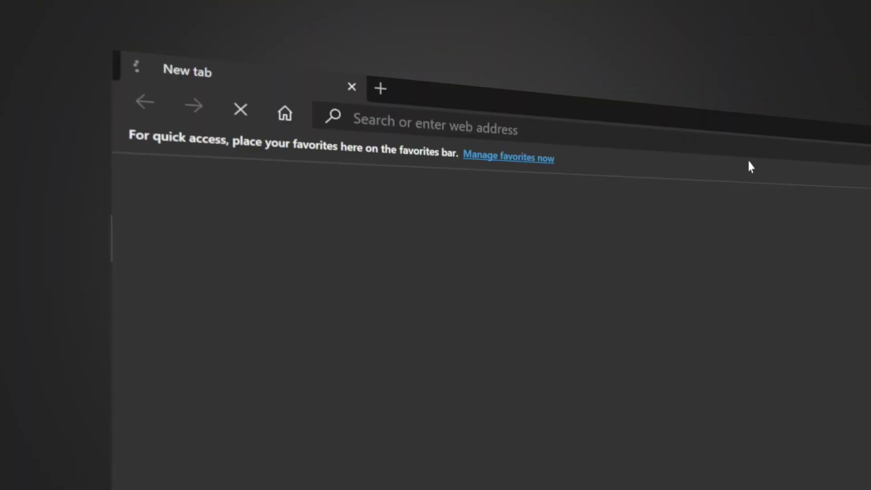
text(powerbi.com)
key(Return)
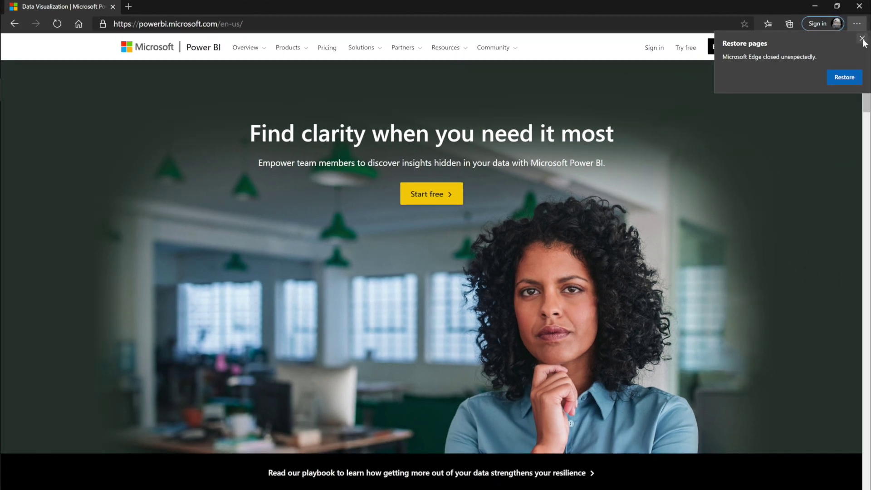
click(862, 39)
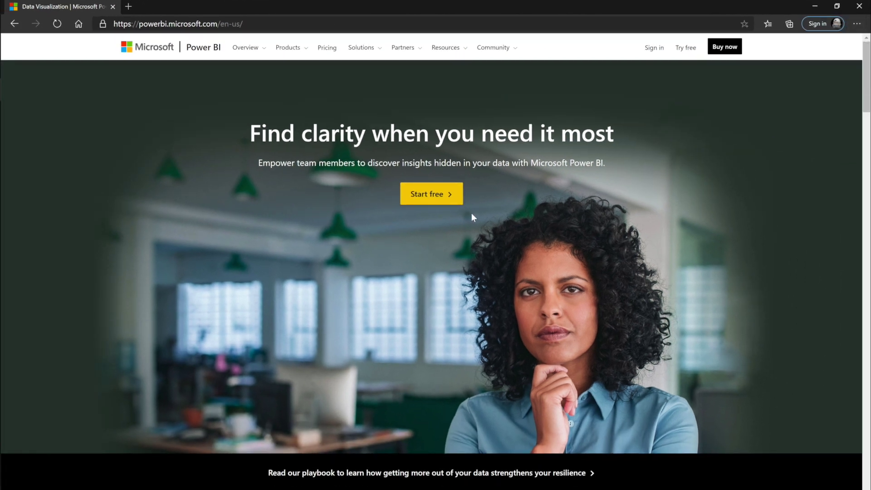
mouse_move(2, 295)
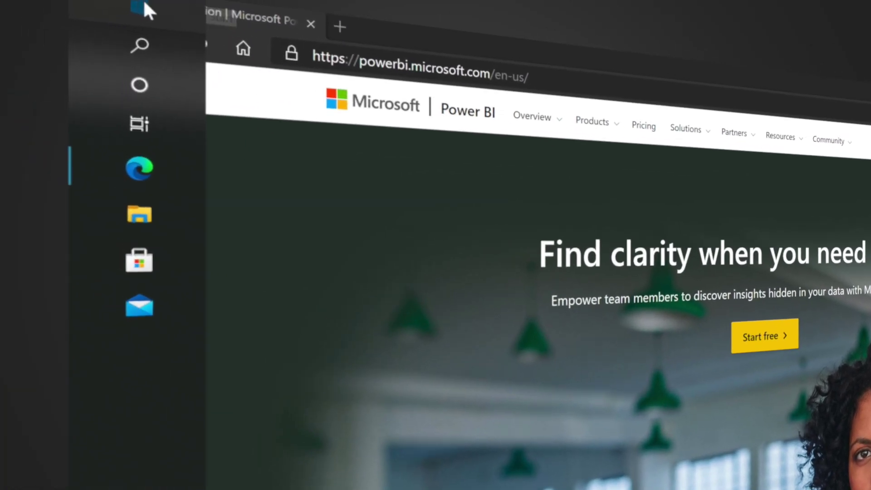
Step: Search Microsoft Store for 'powerbi' and open the Power BI Desktop product page
click(144, 4)
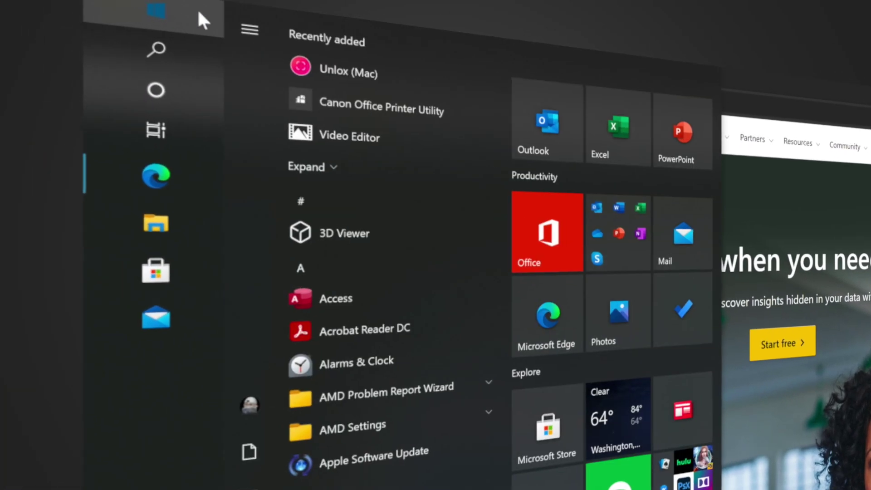
click(573, 415)
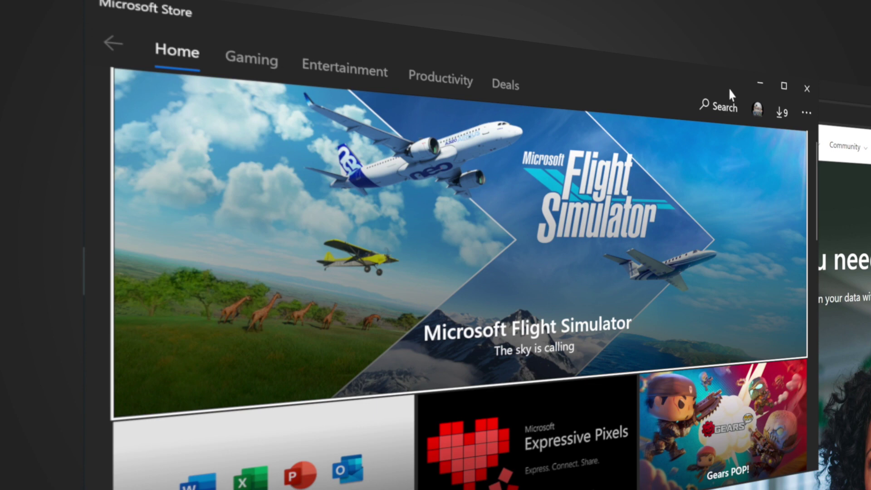
click(725, 105)
click(635, 104)
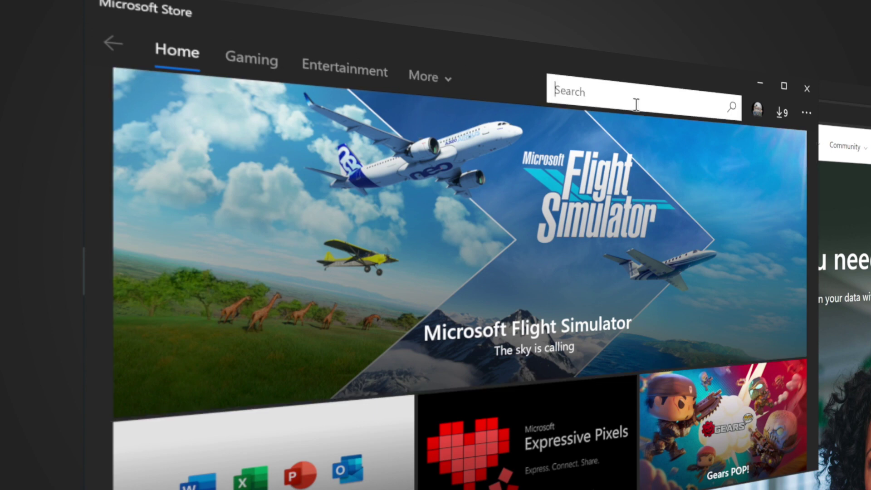
text(powerbi)
key(Return)
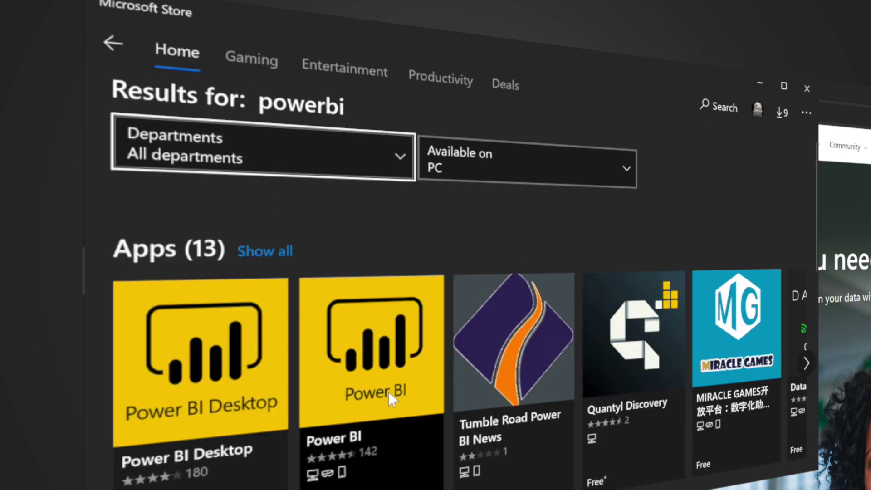
click(198, 387)
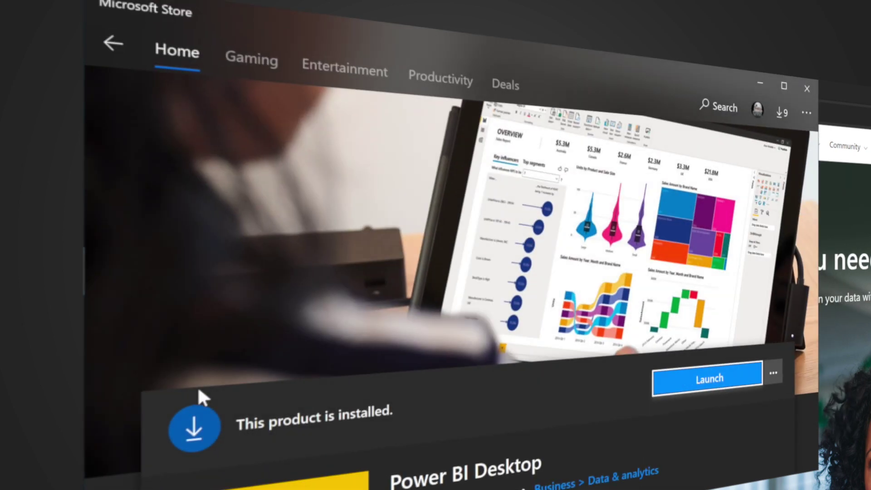
mouse_move(85, 386)
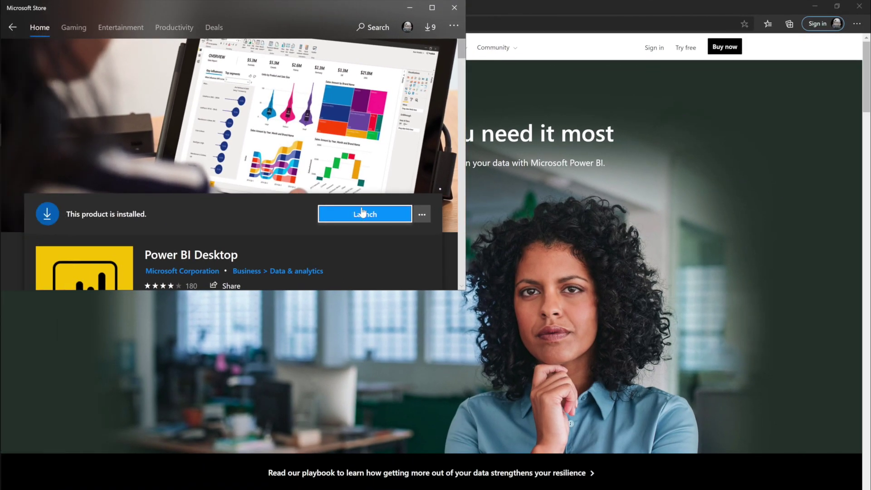
Step: Launch Power BI Desktop from its Microsoft Store page
click(361, 213)
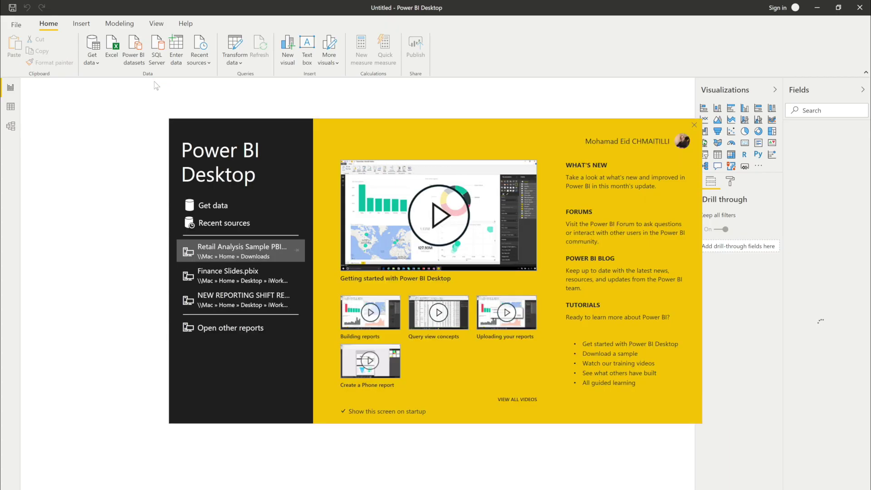
Step: Close the welcome screen and create a new blank report from the File menu
click(694, 125)
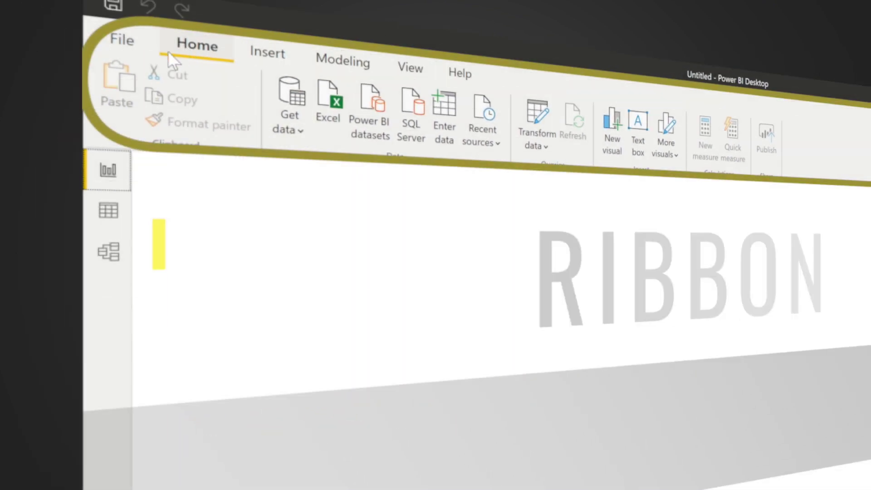
click(119, 45)
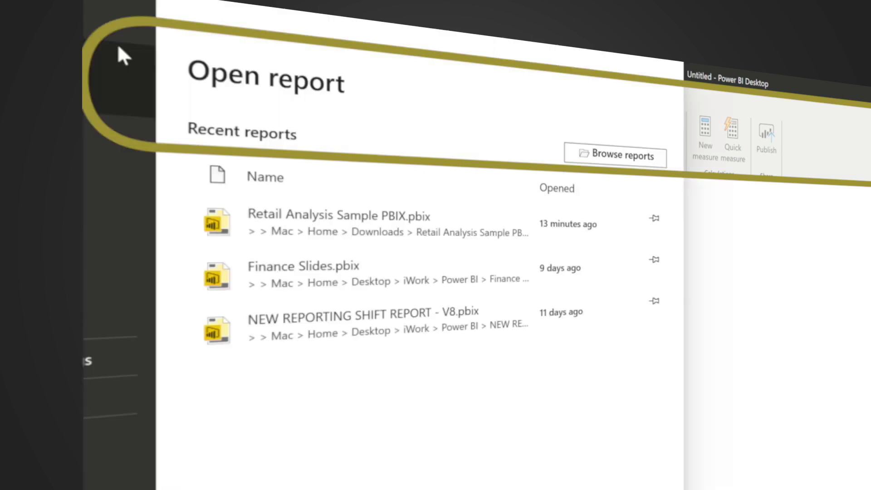
click(118, 47)
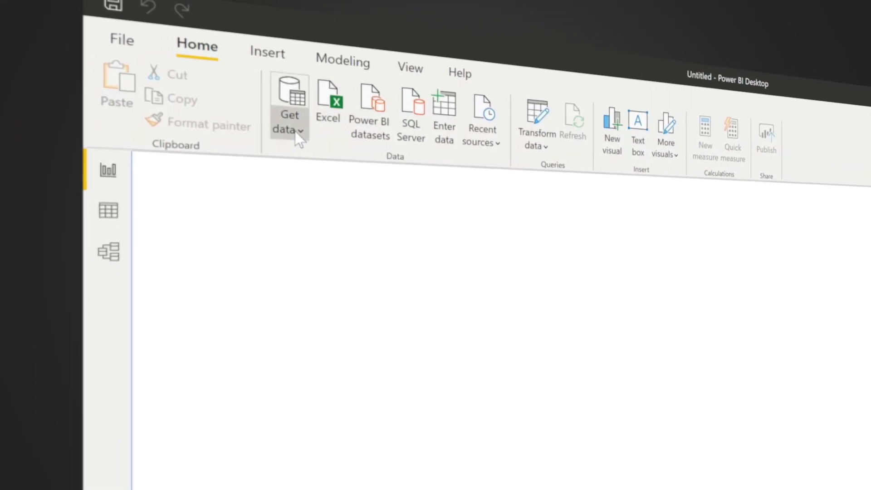
Step: Browse the full Get Data connector list by category and select Google Analytics under Online Services
click(295, 132)
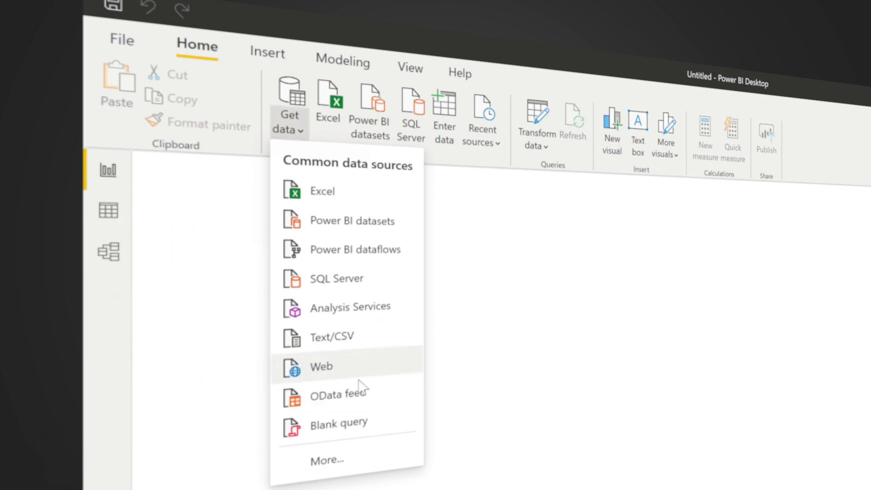
click(336, 454)
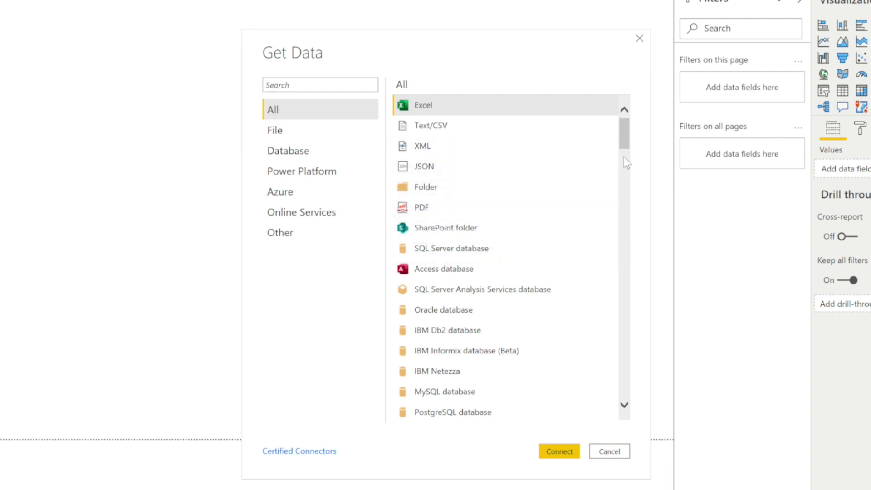
drag(624, 147, 623, 411)
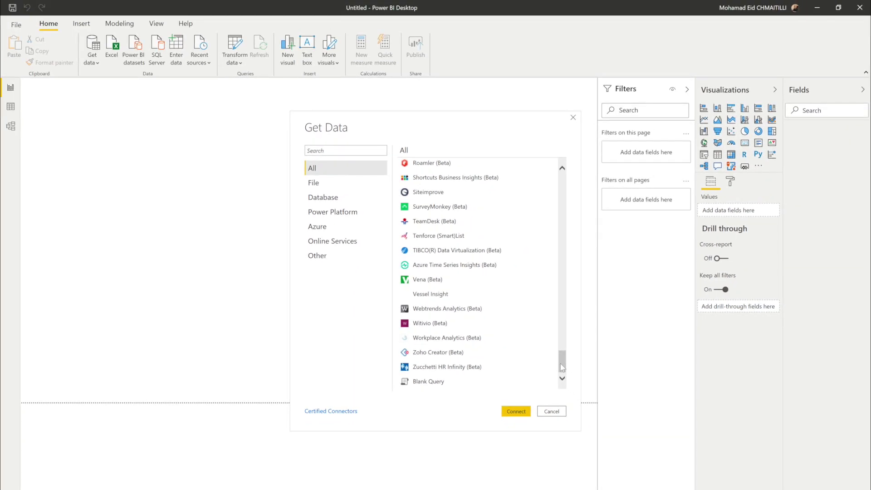
click(313, 182)
click(332, 211)
click(324, 227)
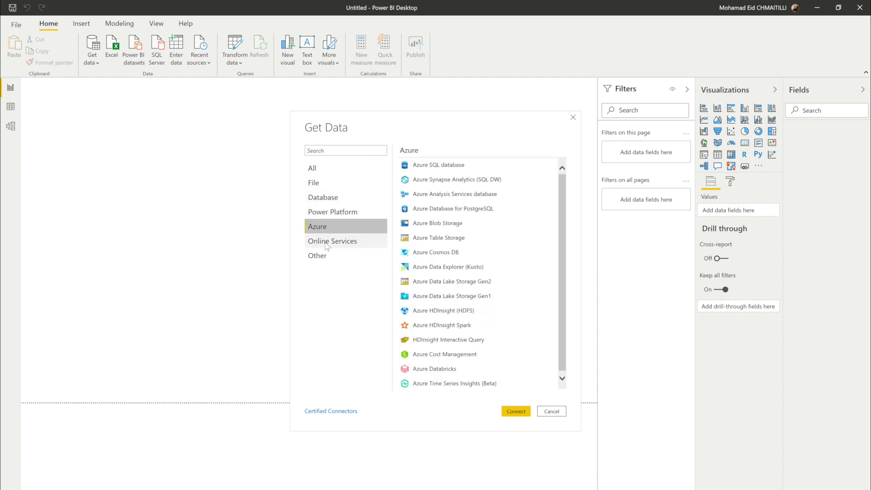
click(328, 245)
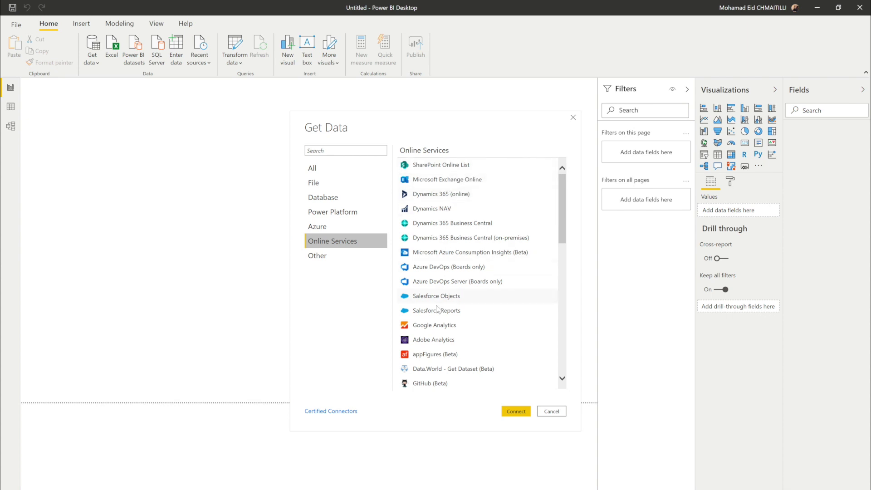
click(434, 325)
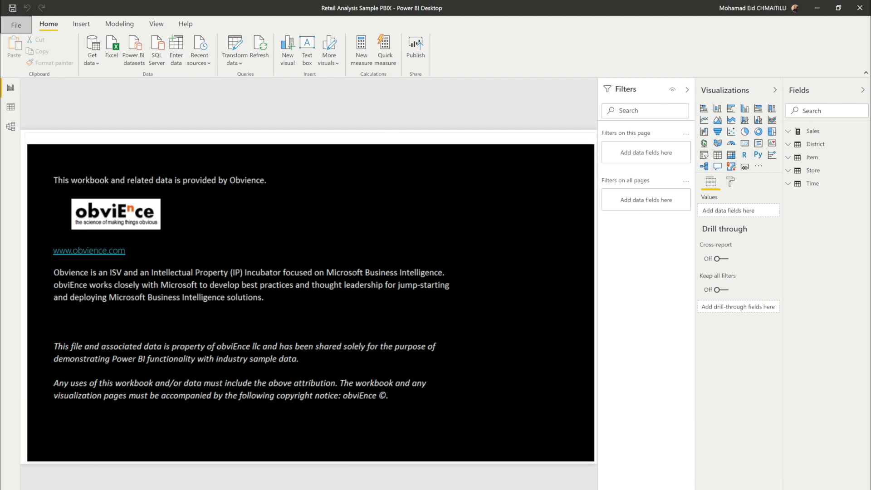
Step: Move to the Store Sales Overview page with Ctrl+Page Down
key(ctrl+Page_Down)
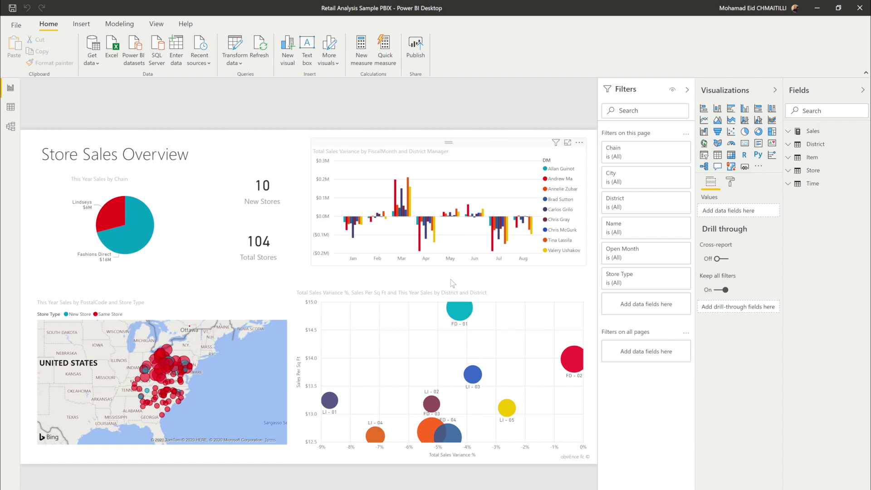
Step: Filter the Total Sales Variance by FiscalMonth chart to two district managers, then reset DM to Select all
click(478, 152)
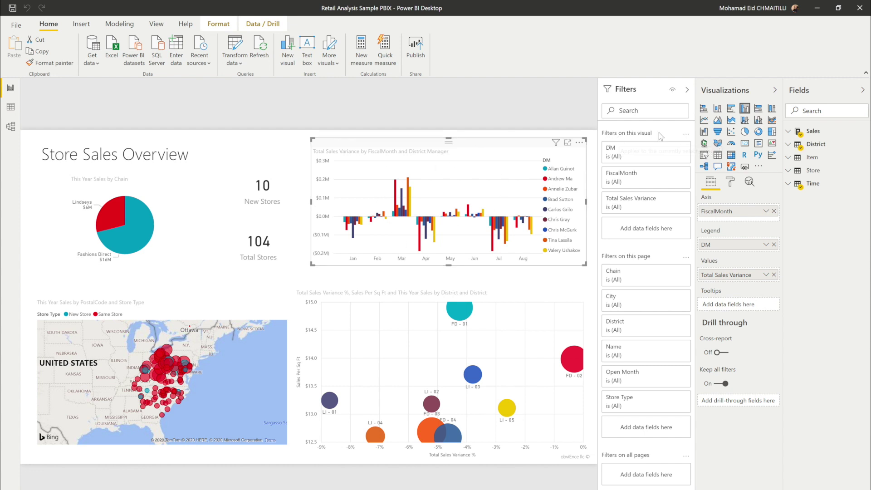
click(628, 153)
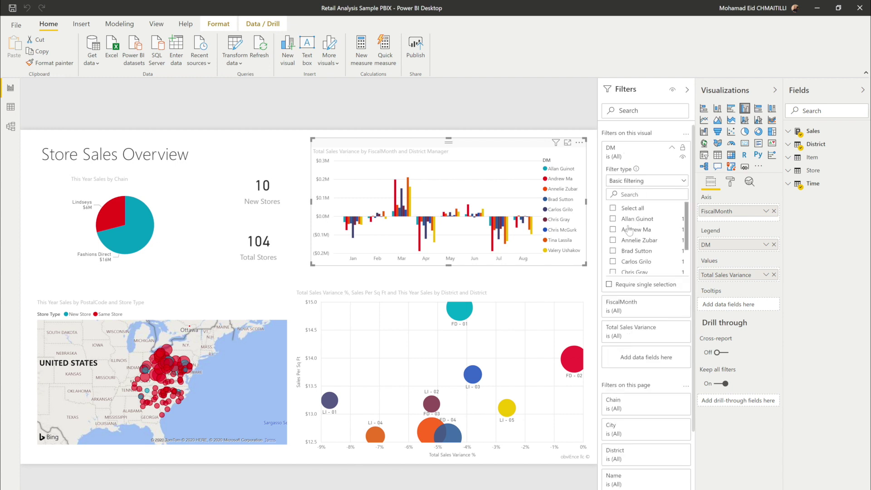
click(613, 219)
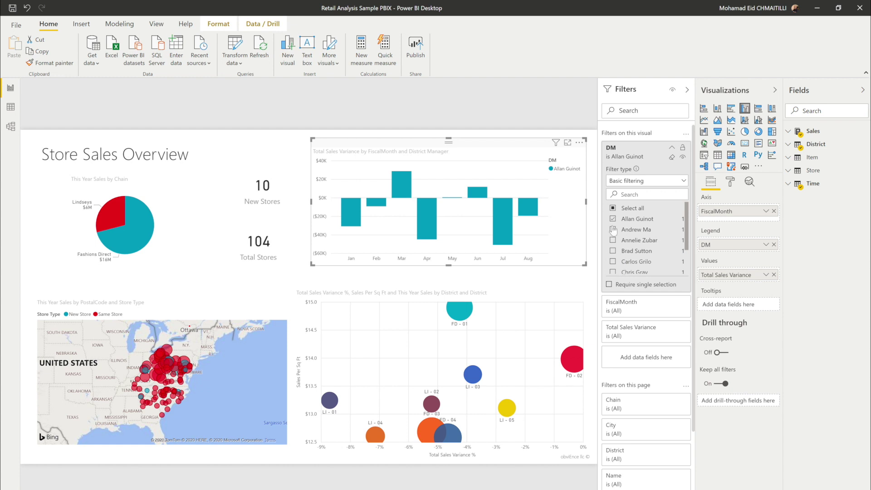
click(613, 230)
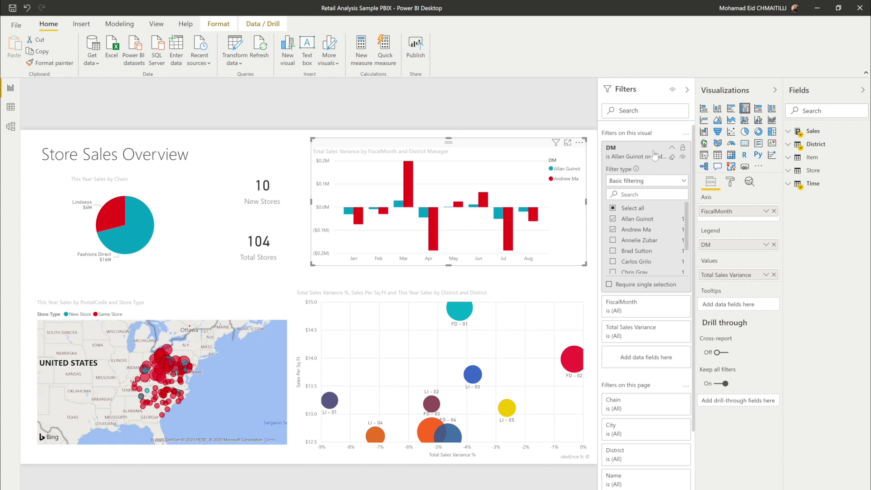
click(612, 208)
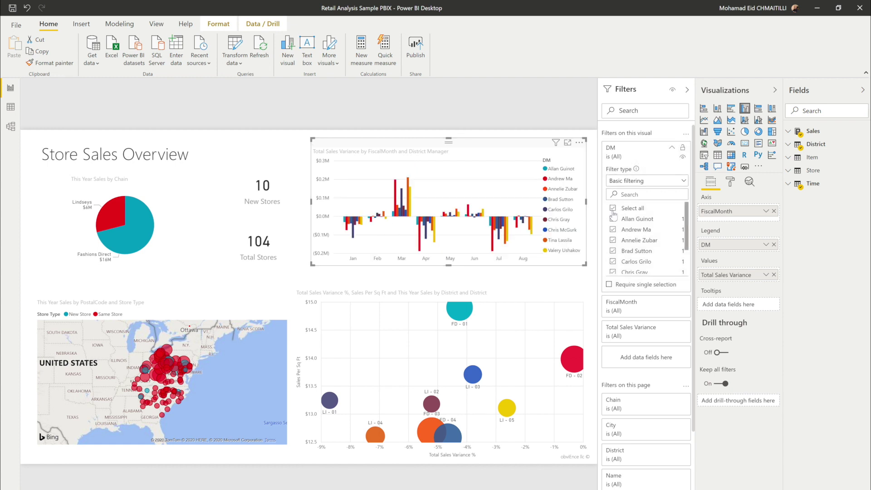
click(672, 147)
click(635, 275)
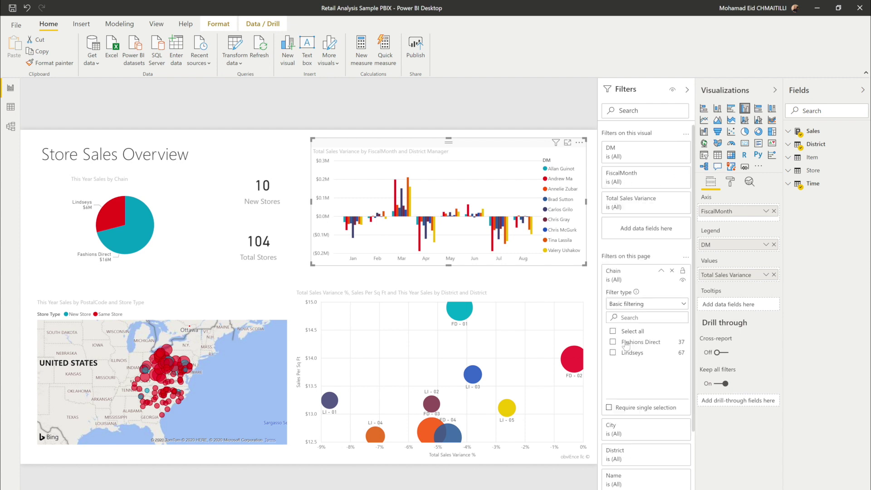
click(613, 342)
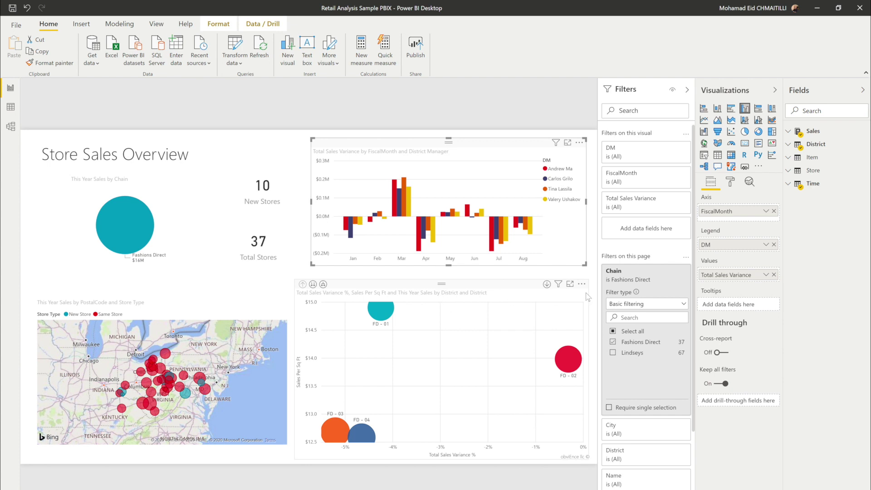
click(613, 342)
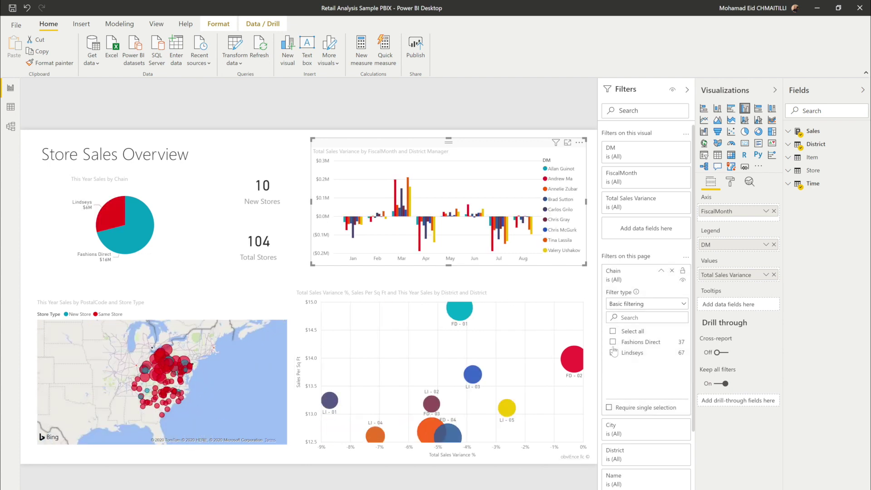
click(641, 434)
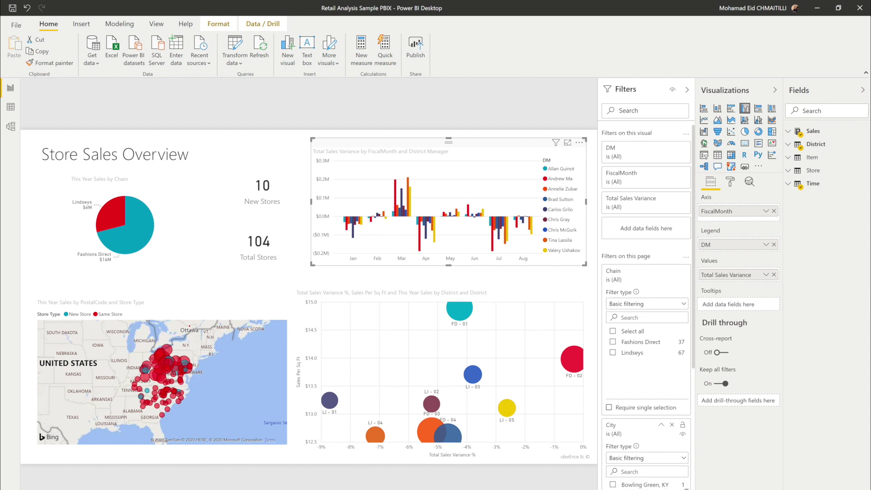
click(612, 488)
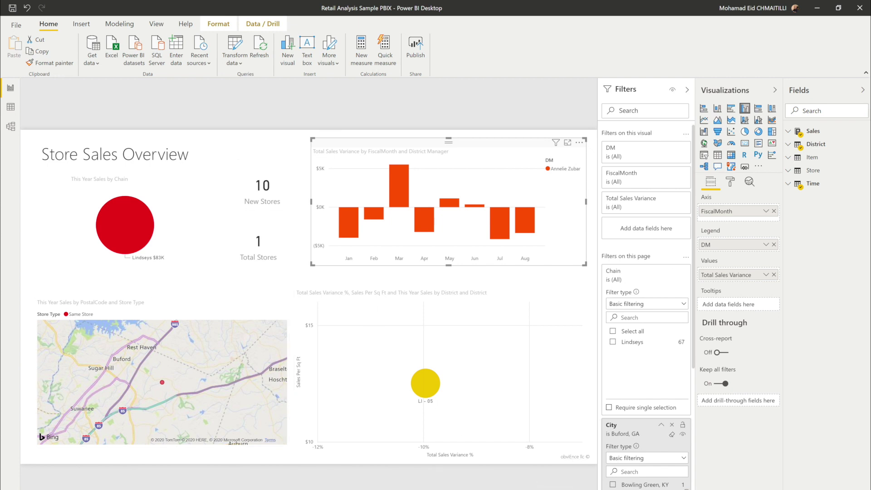
click(671, 434)
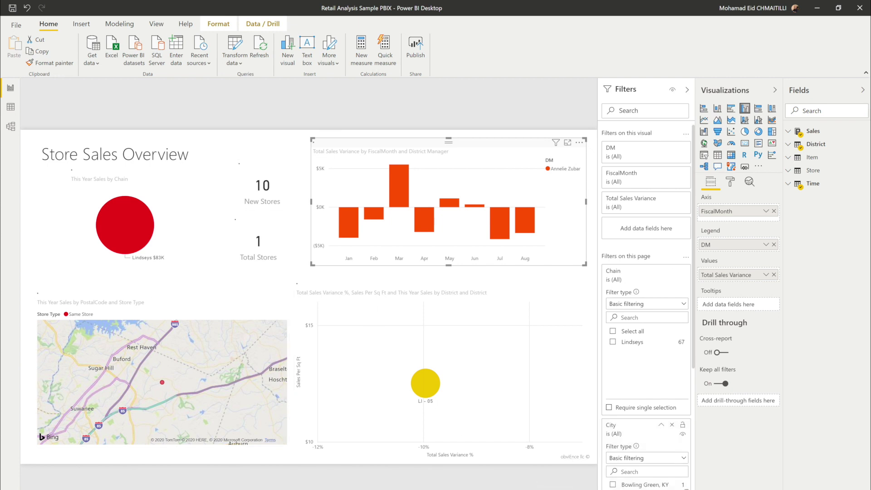
click(661, 425)
scroll(641, 316, down, 2)
scroll(641, 316, down, 1)
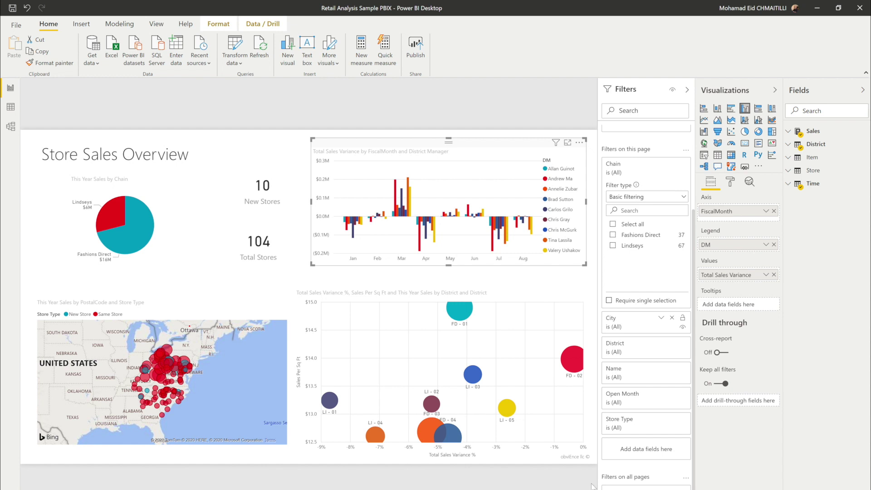
Step: Filter all pages to one district manager, then view District Monthly Sales, New Stores Analysis and Store Sales Overview
click(790, 147)
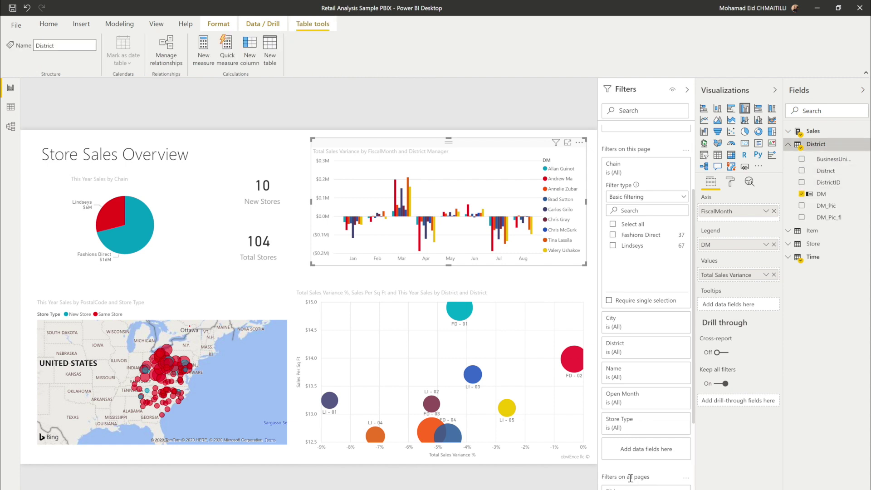
scroll(630, 477, down, 4)
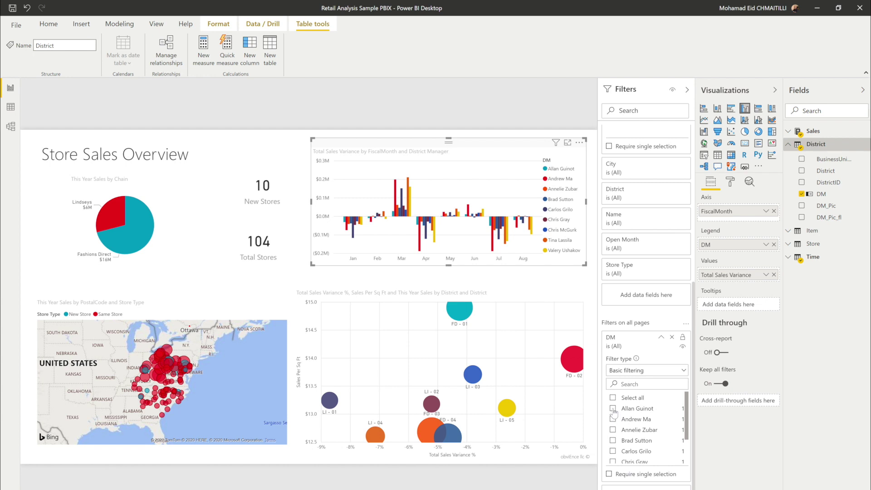
click(613, 409)
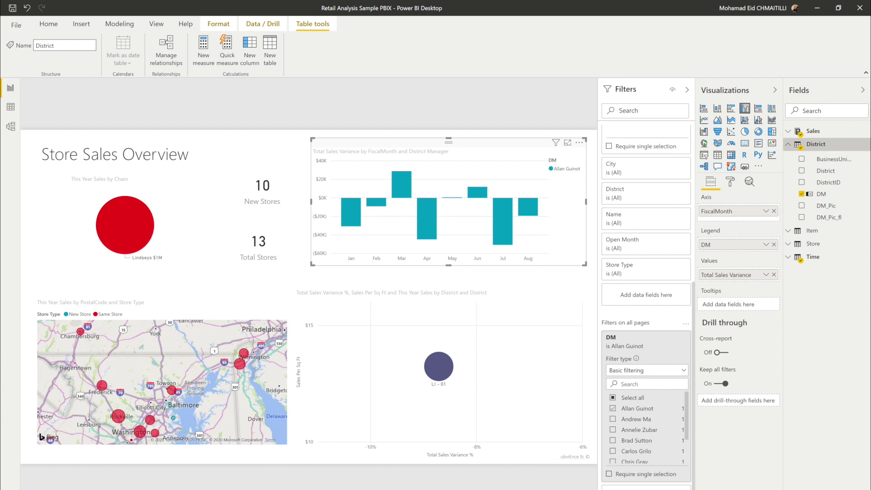
key(ctrl+Page_Down)
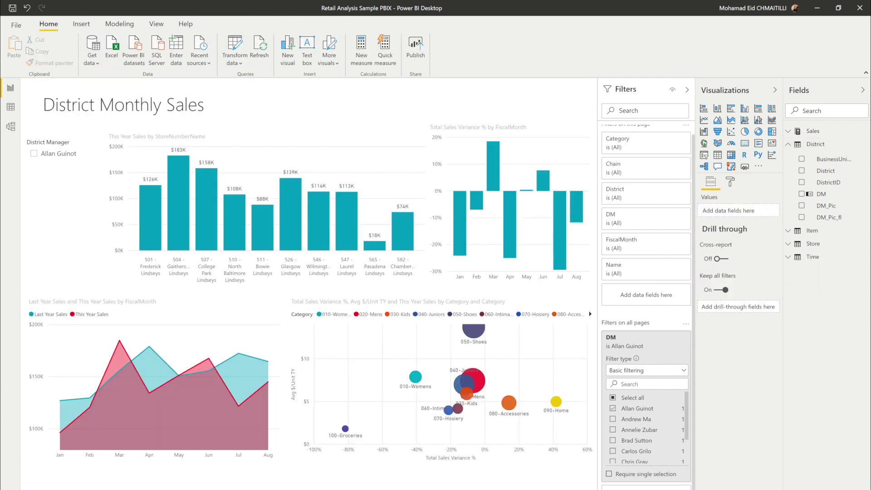
key(ctrl+Page_Down)
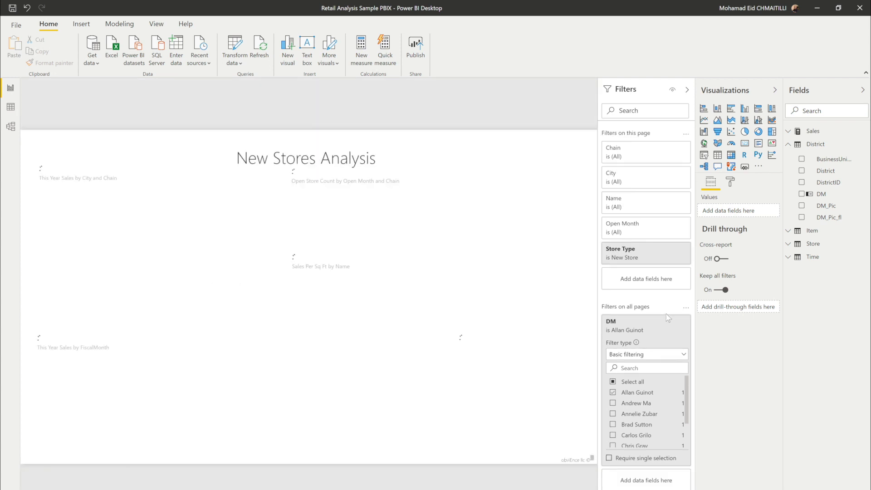
key(ctrl+Page_Down)
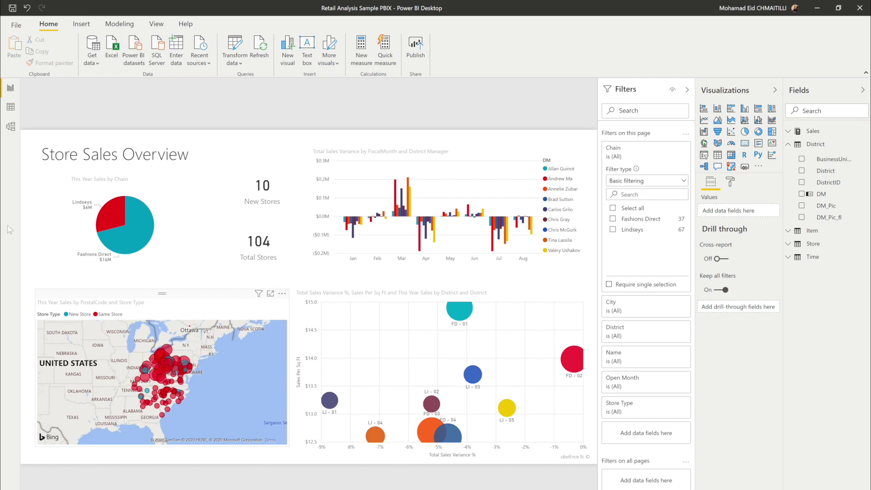
Step: Cross-highlight the page by the Lindseys and Fashions Direct slices, clear it, then filter by the FD - 02 bubble
click(112, 217)
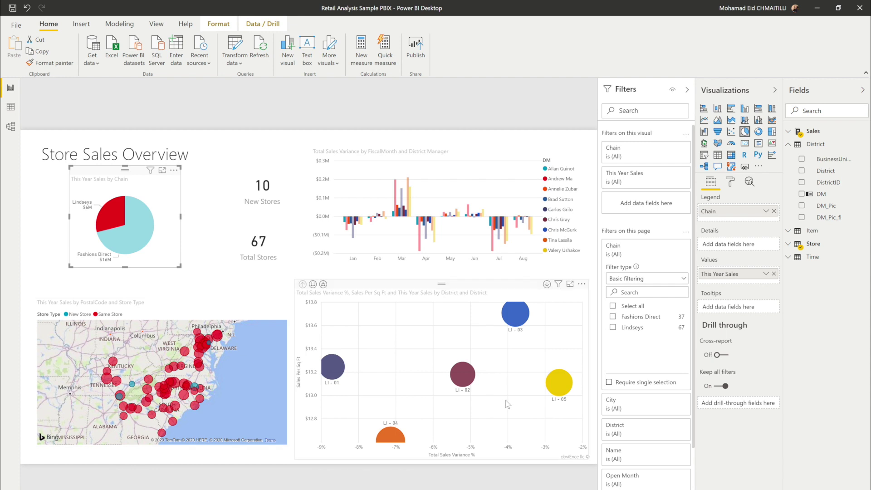
mouse_move(106, 214)
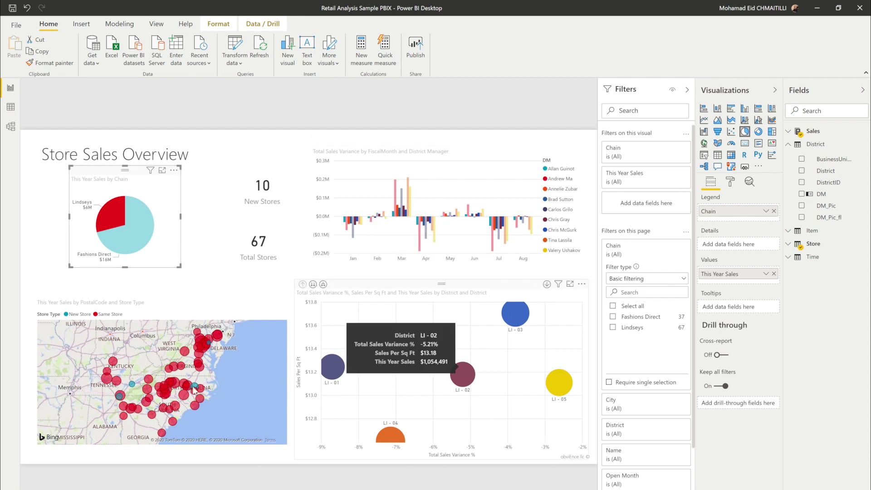
click(142, 246)
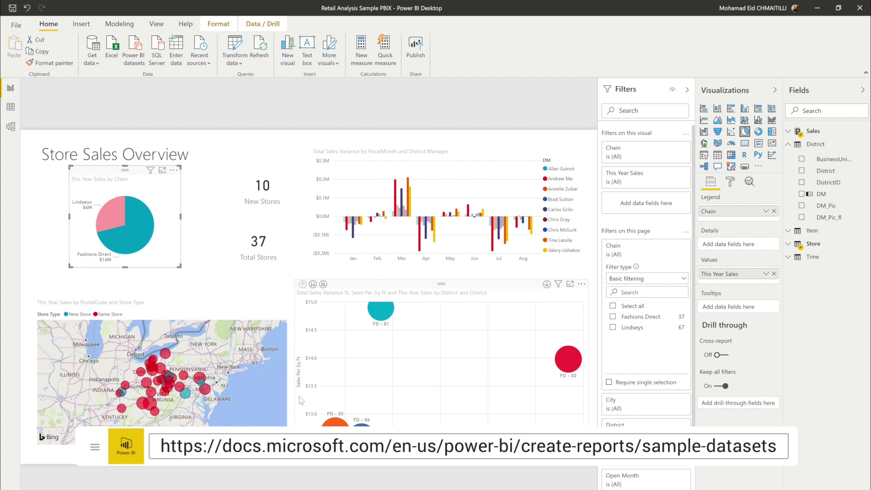
click(129, 217)
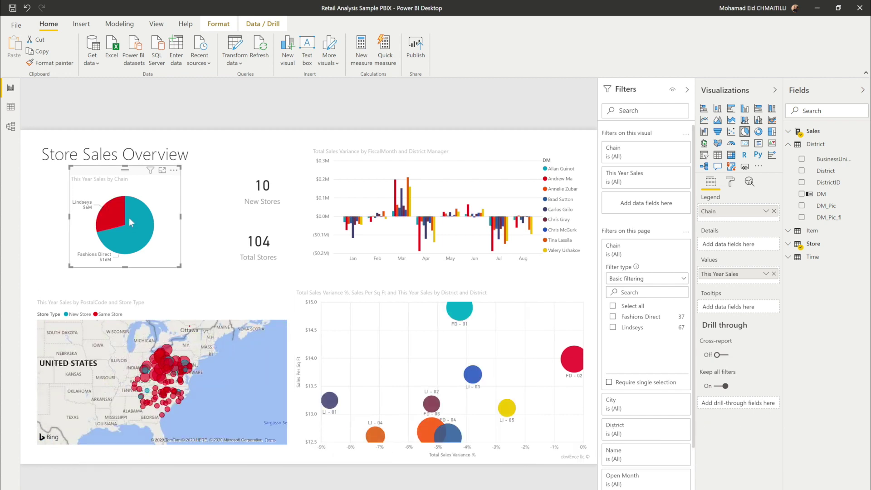
click(573, 356)
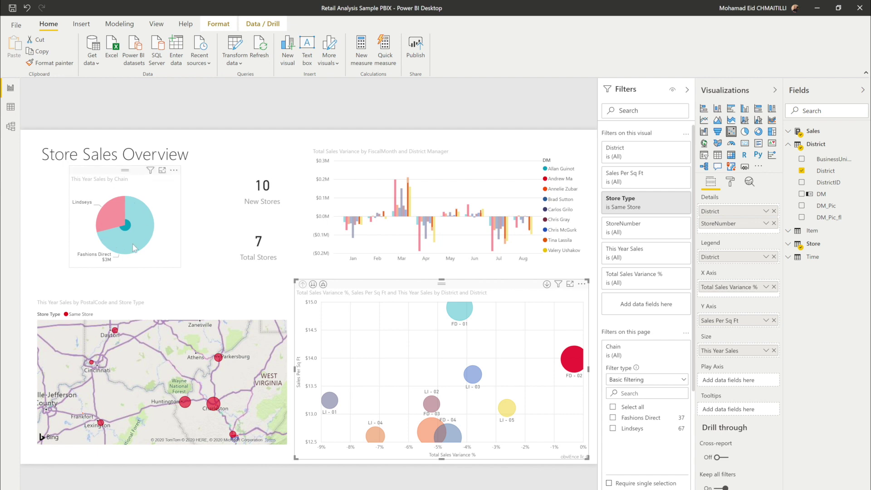
mouse_move(133, 244)
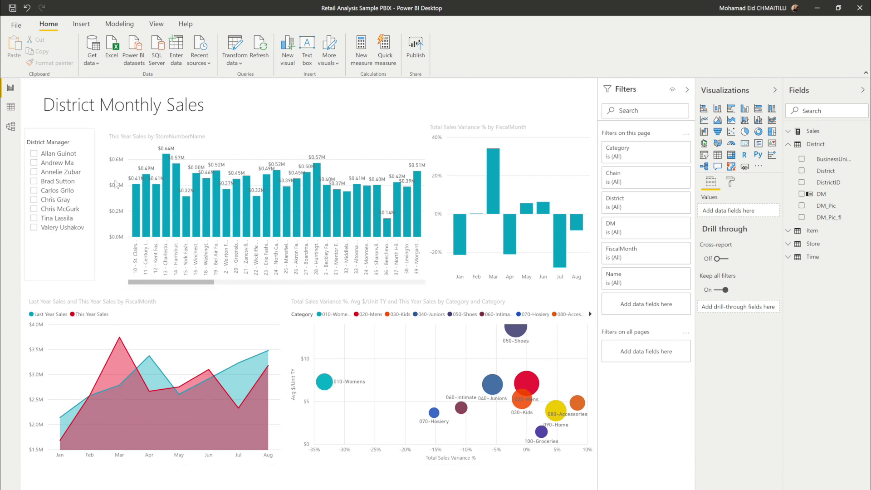
click(34, 154)
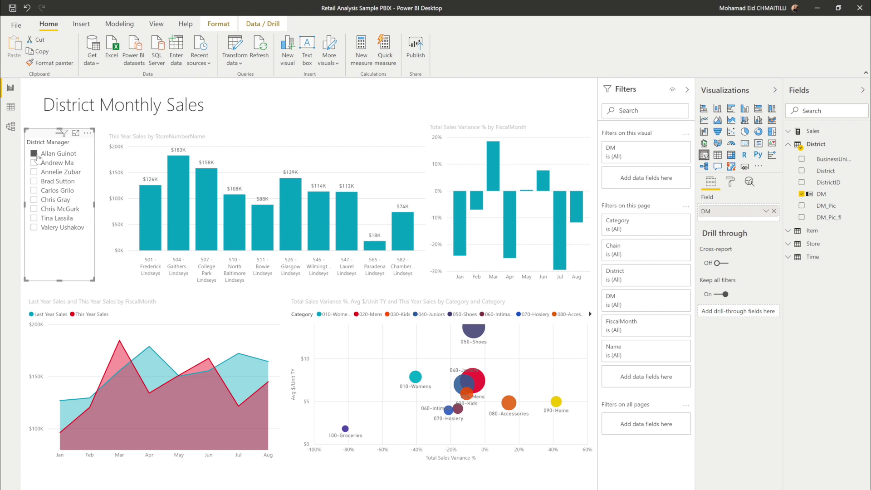
click(34, 153)
click(524, 385)
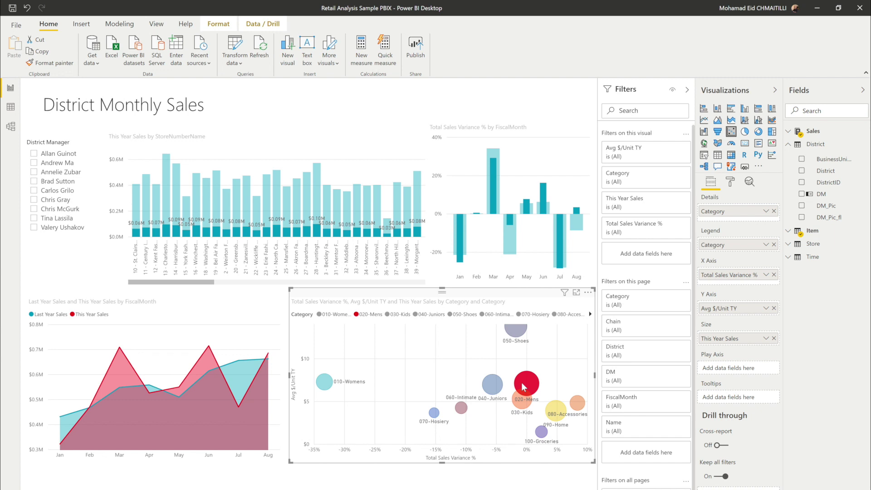
click(492, 384)
Step: Clear the scatter chart highlight and switch to the Model view diagram
click(433, 109)
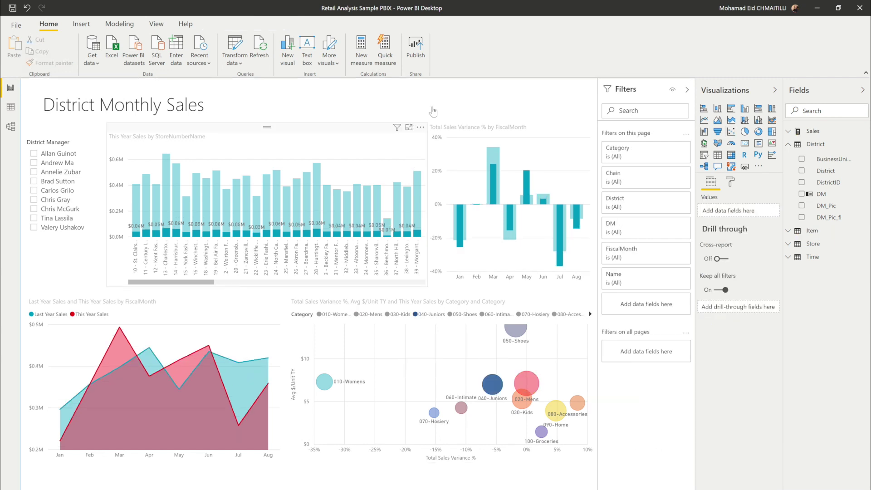
click(462, 338)
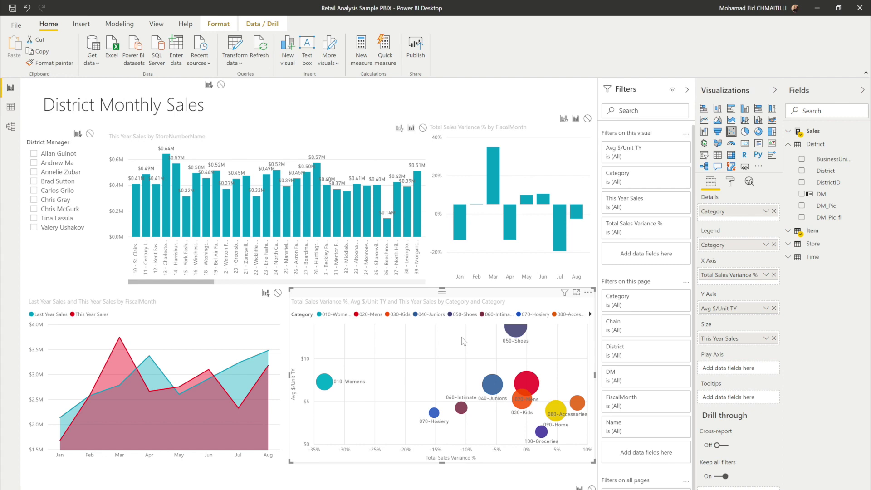
click(13, 127)
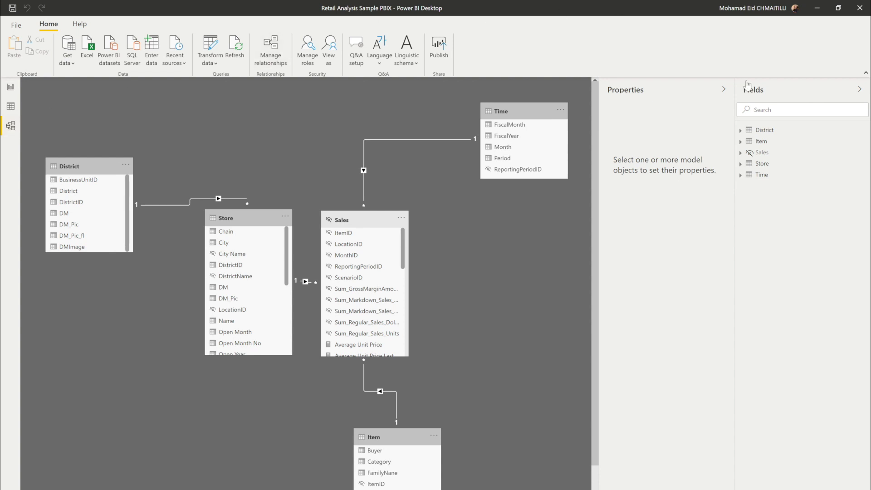
Step: Collapse the Properties pane to inspect the relationships, then go back to Report view
click(724, 90)
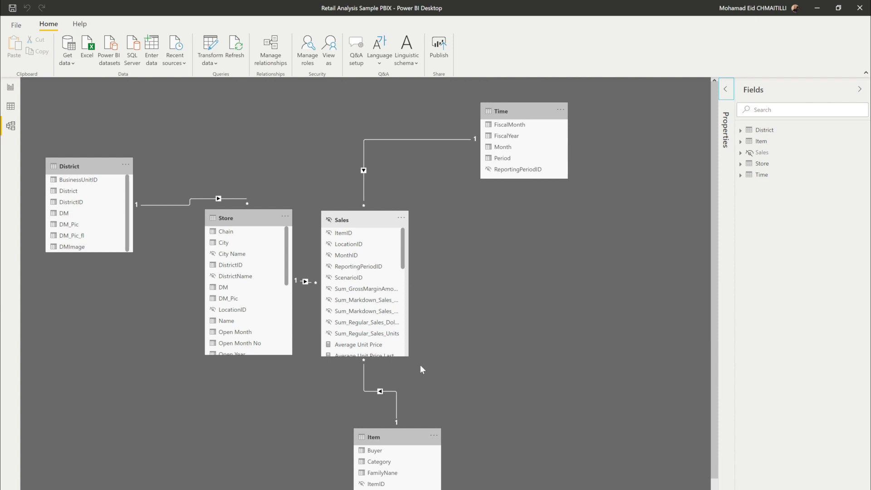
click(11, 87)
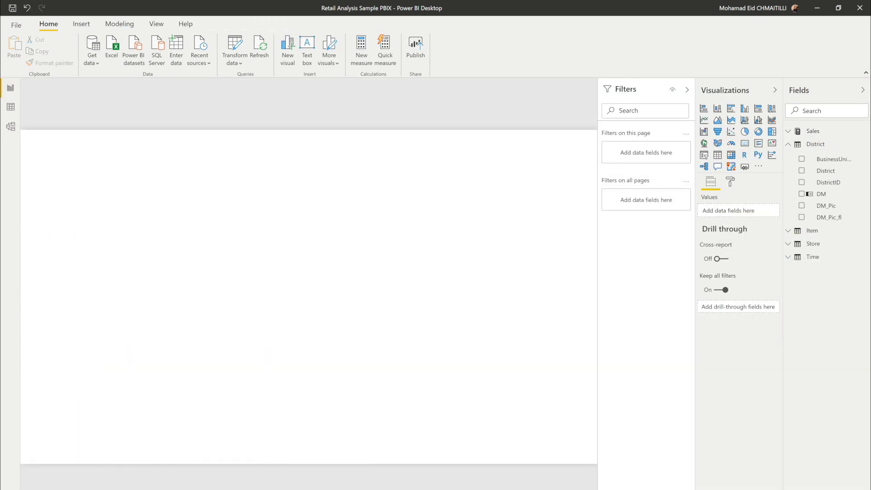
Step: Add a donut chart to the blank page and enlarge it
click(759, 132)
click(758, 132)
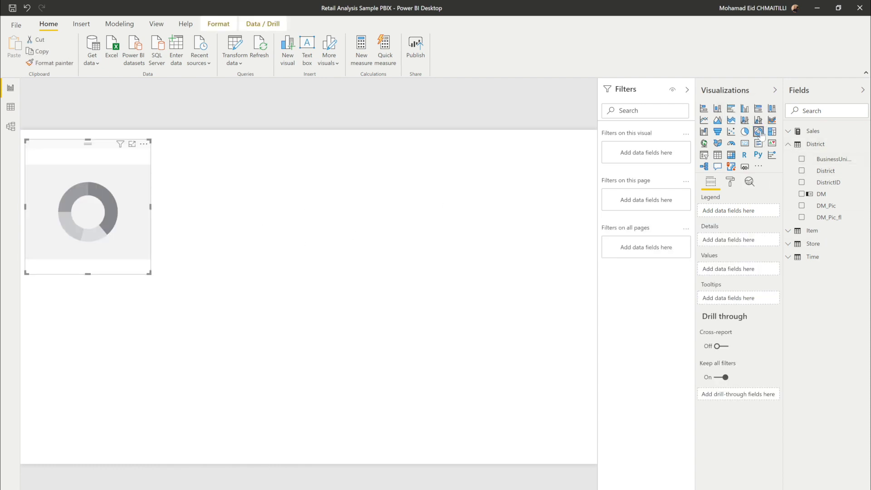
drag(149, 271, 274, 393)
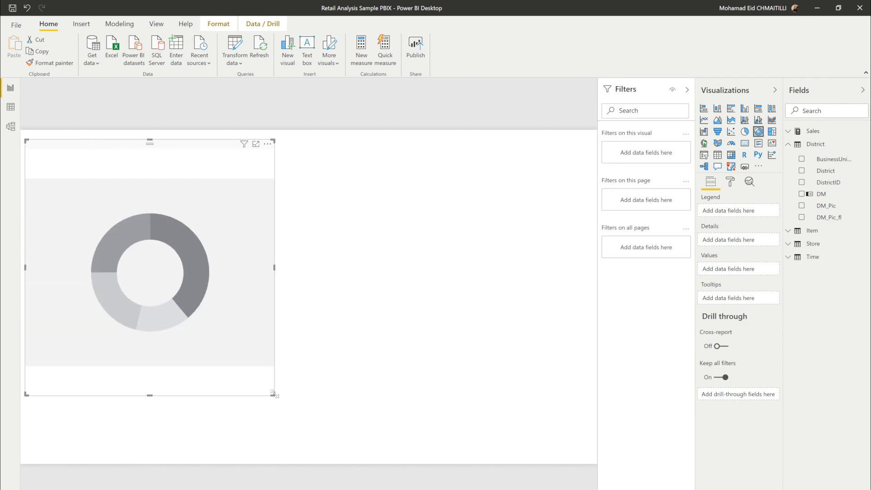
Step: Put TotalSalesLY from the Sales table in the donut's Values and DM in its Legend
click(790, 132)
click(790, 133)
click(790, 132)
drag(829, 413, 744, 269)
scroll(814, 449, down, 2)
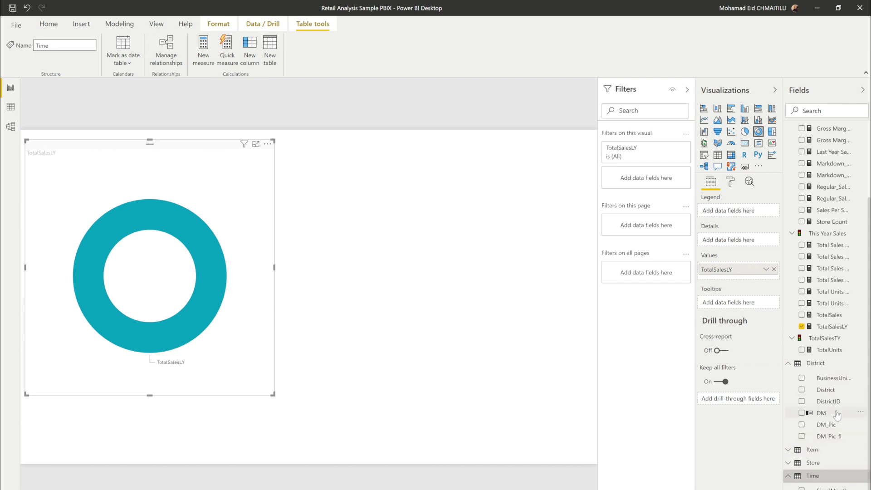
drag(830, 414, 735, 213)
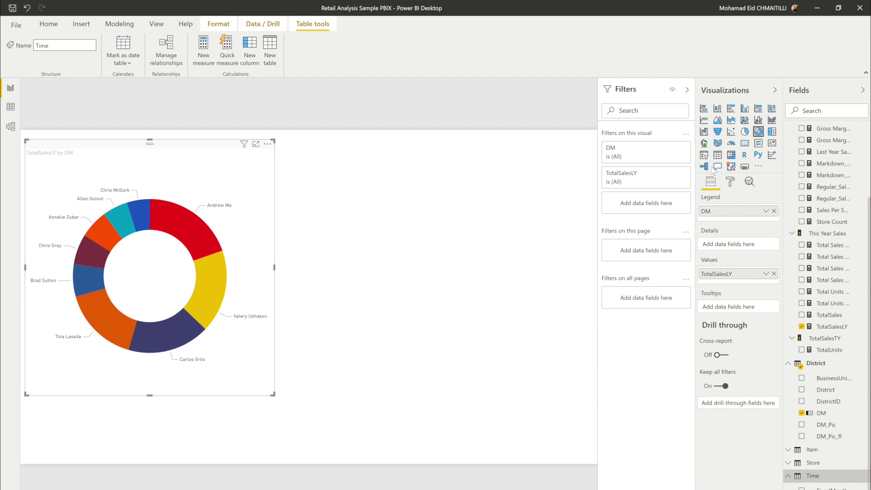
Step: Add a slicer on DM beside the donut chart, sized to show all names
click(556, 229)
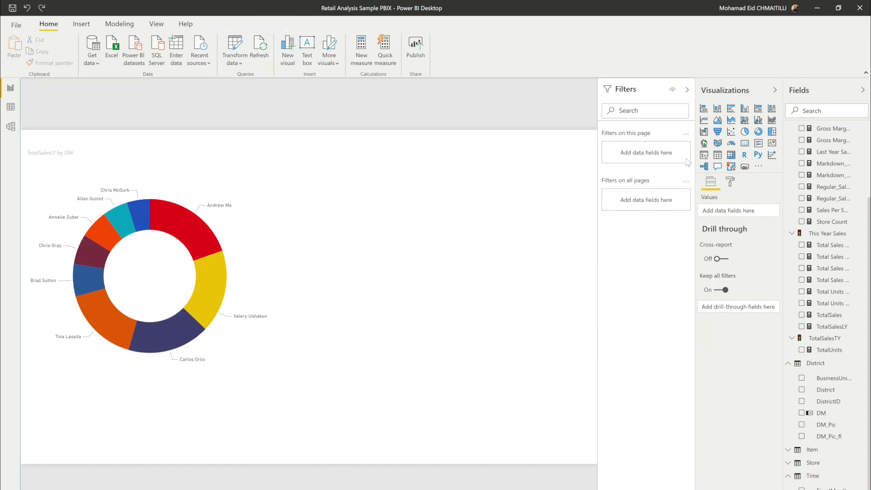
click(703, 155)
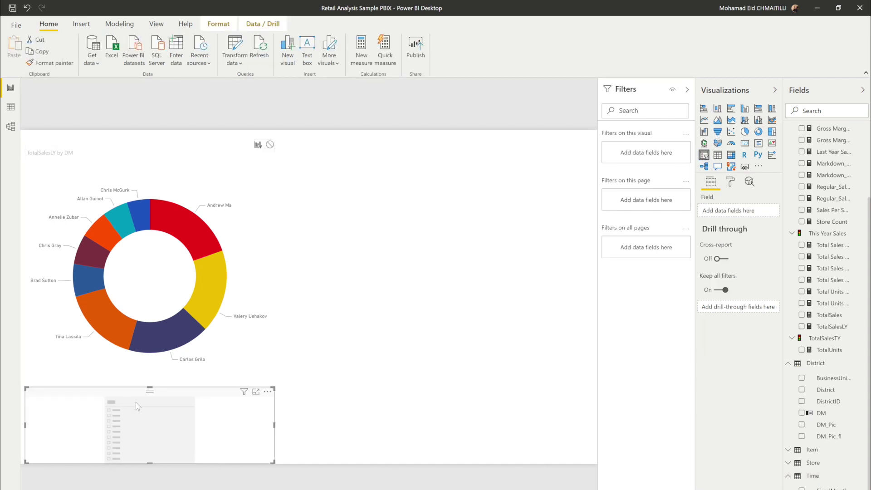
drag(149, 394, 412, 181)
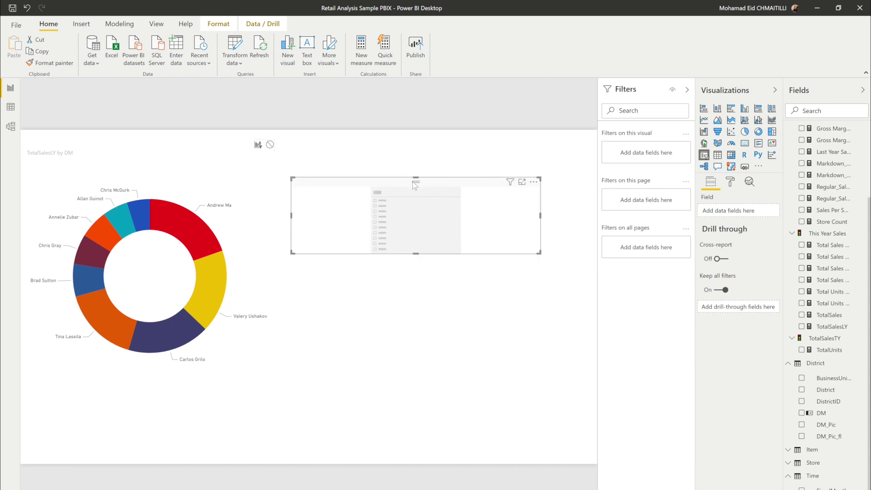
drag(815, 415, 736, 220)
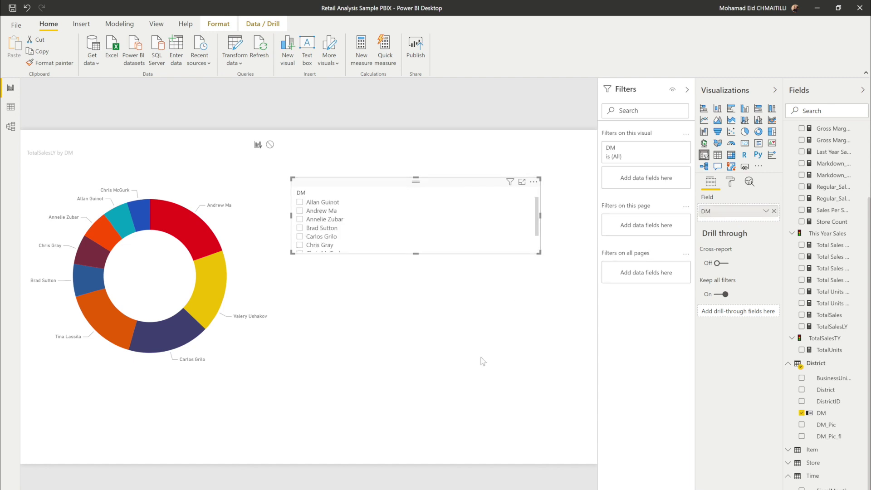
drag(477, 367, 389, 297)
Step: Test the DM slicer by picking the first and second managers, then clear the selection
click(300, 202)
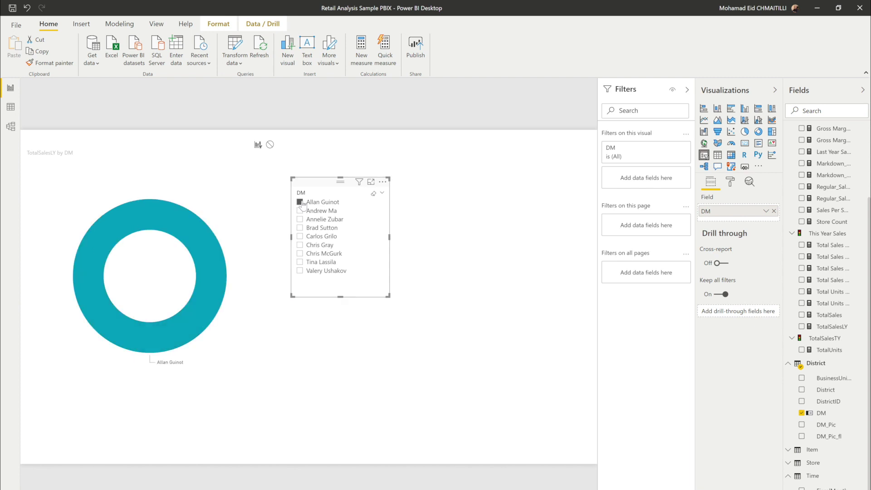
click(300, 211)
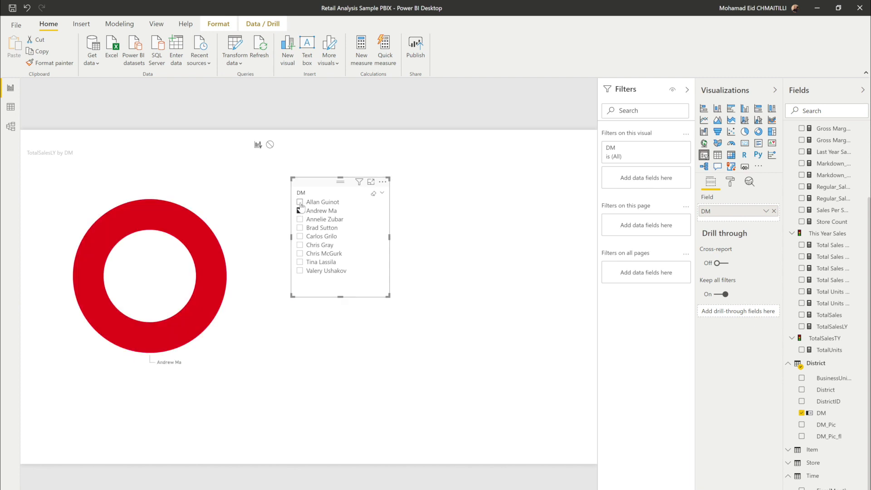
click(299, 204)
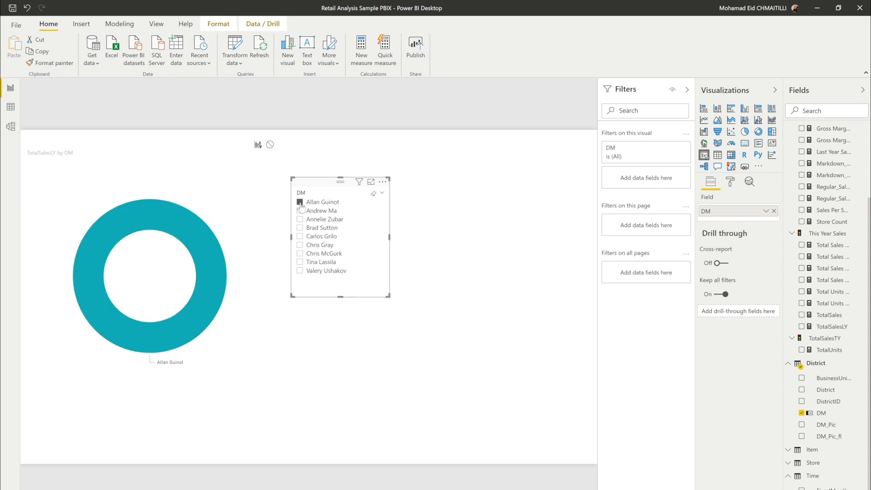
click(300, 202)
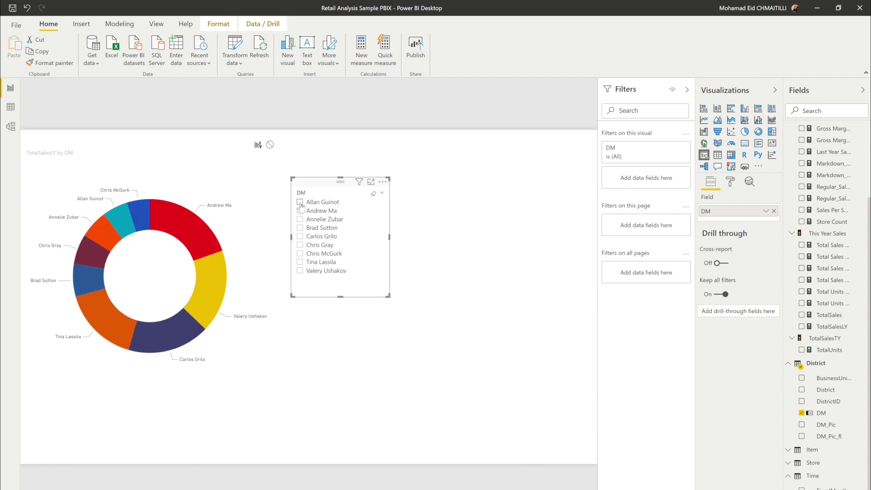
click(264, 267)
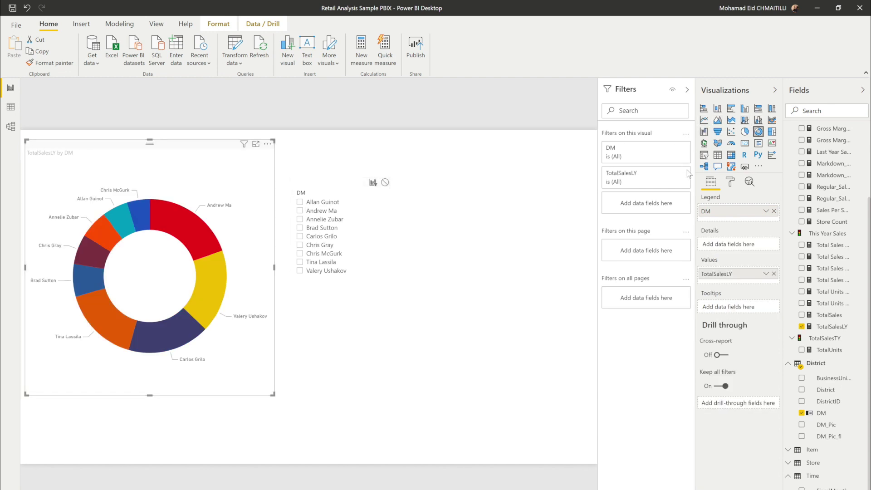
Step: Add a line chart to the right of the donut chart
click(484, 305)
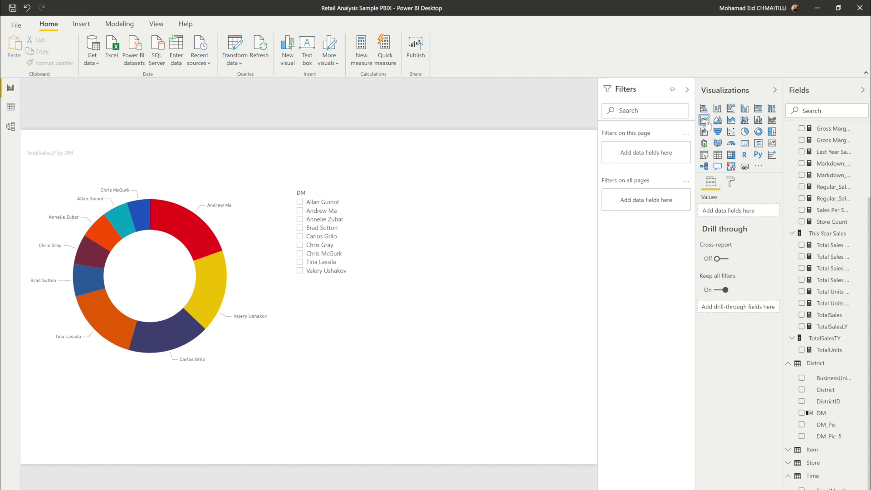
click(704, 121)
drag(125, 397, 510, 304)
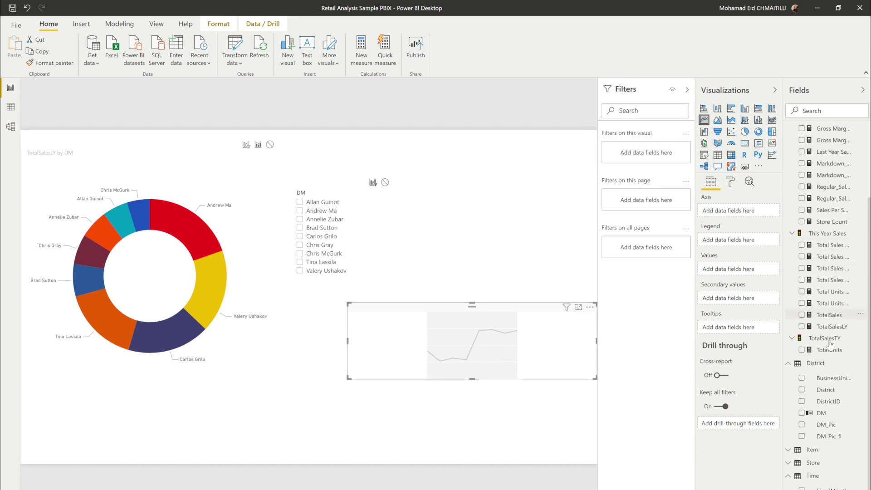
drag(828, 326, 752, 272)
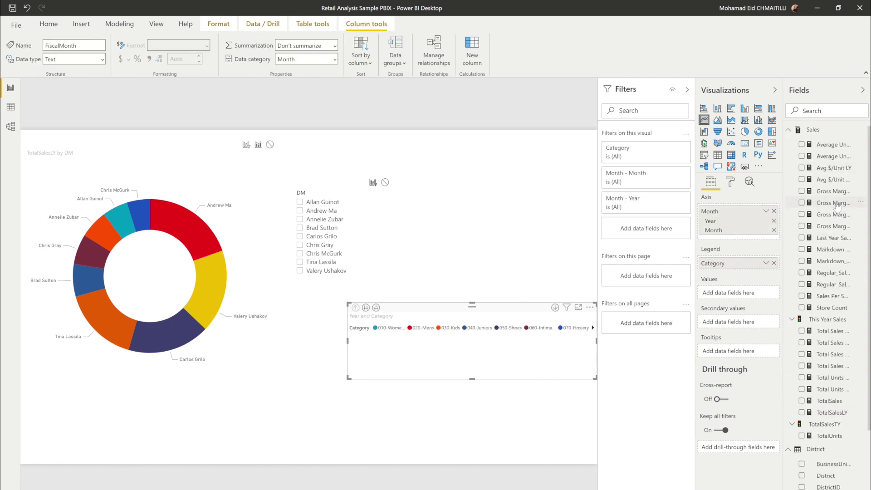
Step: Make the line chart plot TotalUnits by Month, removing Year and Category, and enlarge it
drag(784, 226, 745, 228)
drag(793, 436, 696, 293)
click(734, 221)
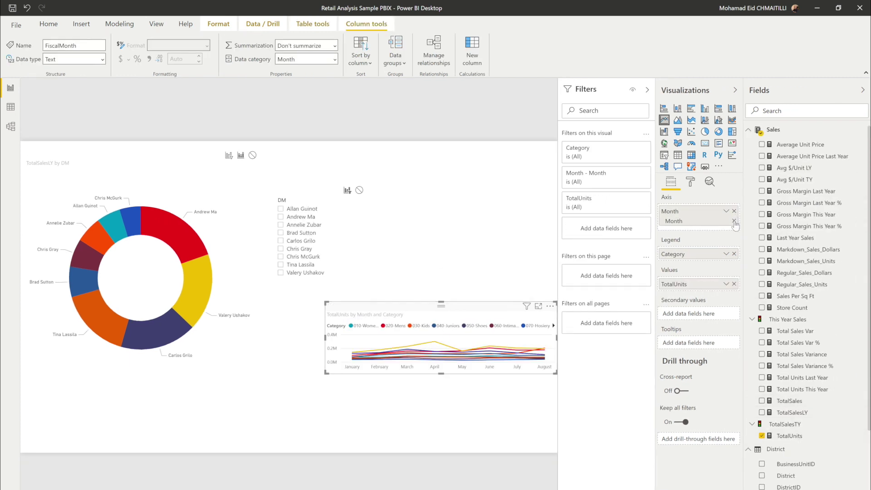
drag(325, 373, 279, 438)
click(734, 253)
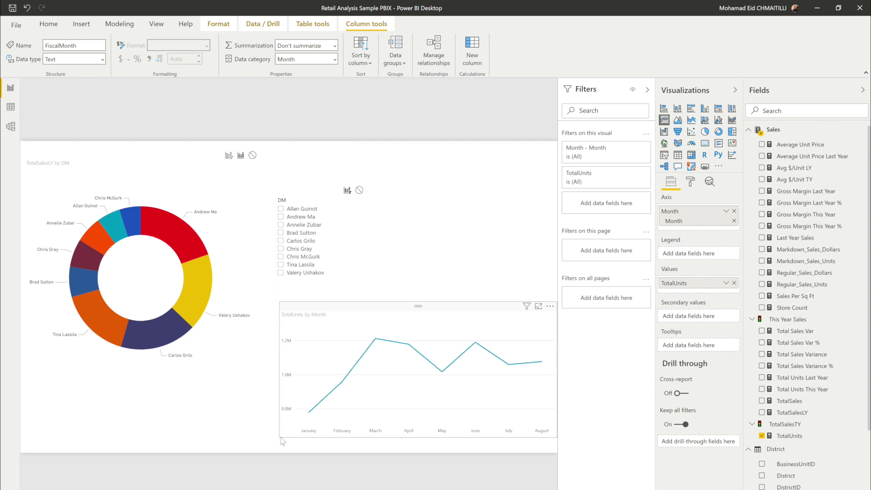
Step: Filter both charts to each of the nine DMs in turn, finishing on the last one
click(281, 209)
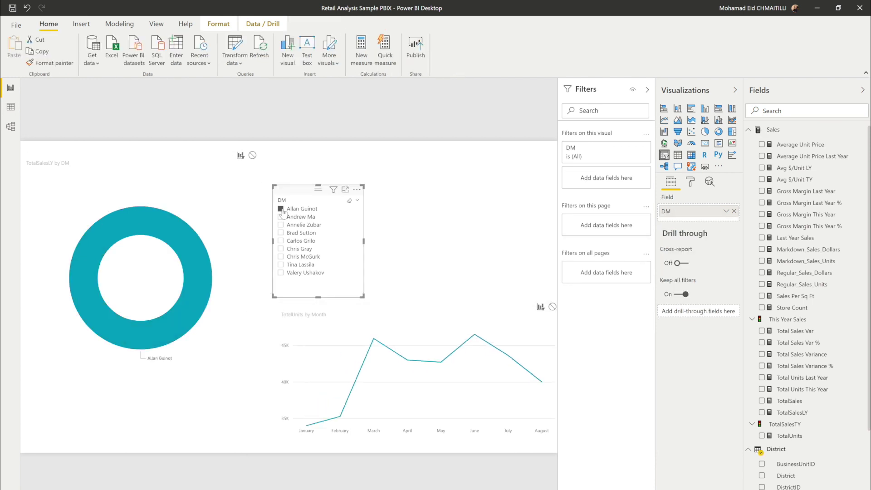
click(281, 217)
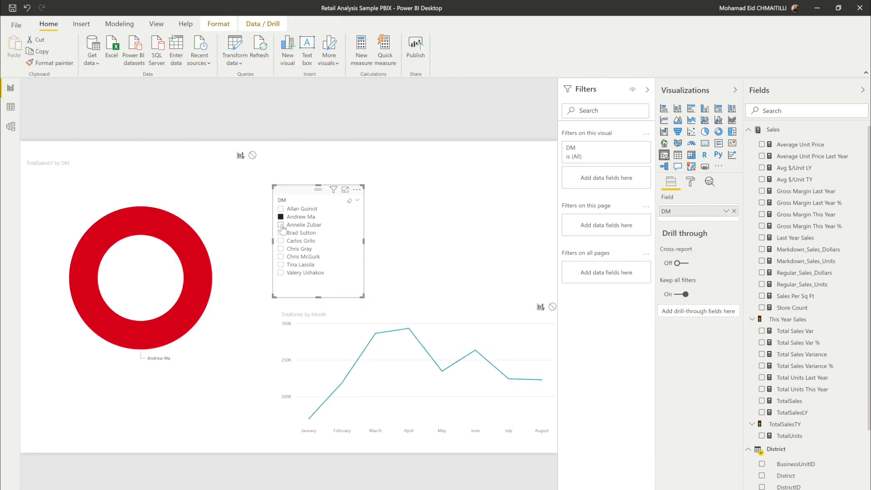
click(281, 225)
click(280, 232)
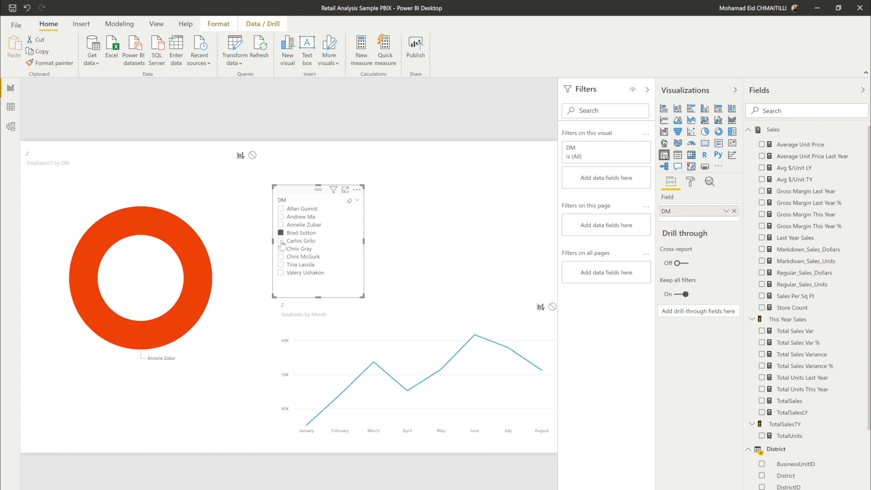
click(280, 241)
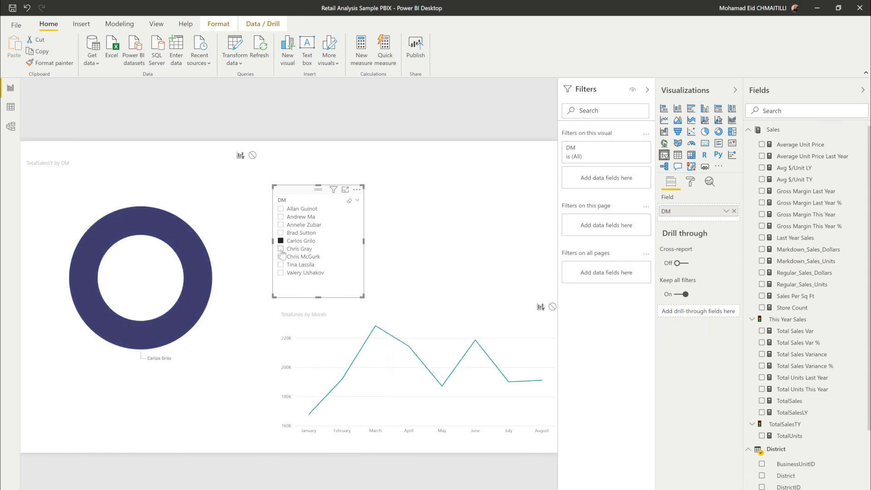
click(280, 249)
click(281, 257)
click(280, 264)
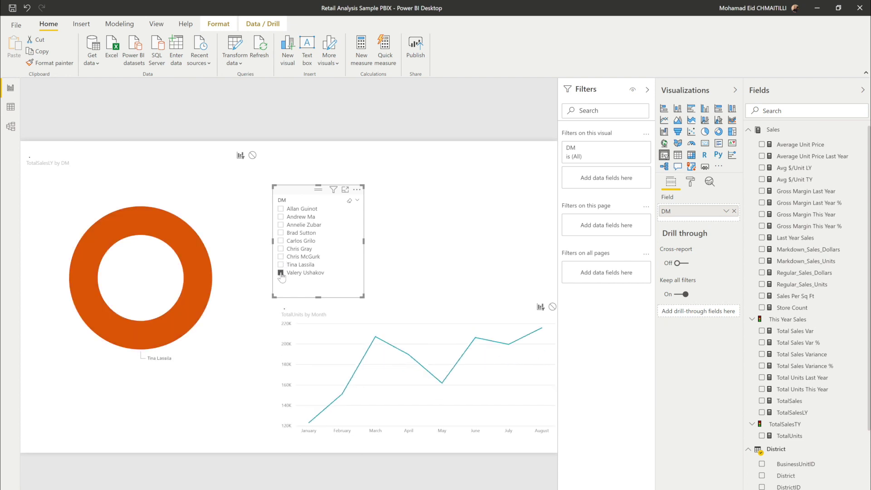
click(281, 273)
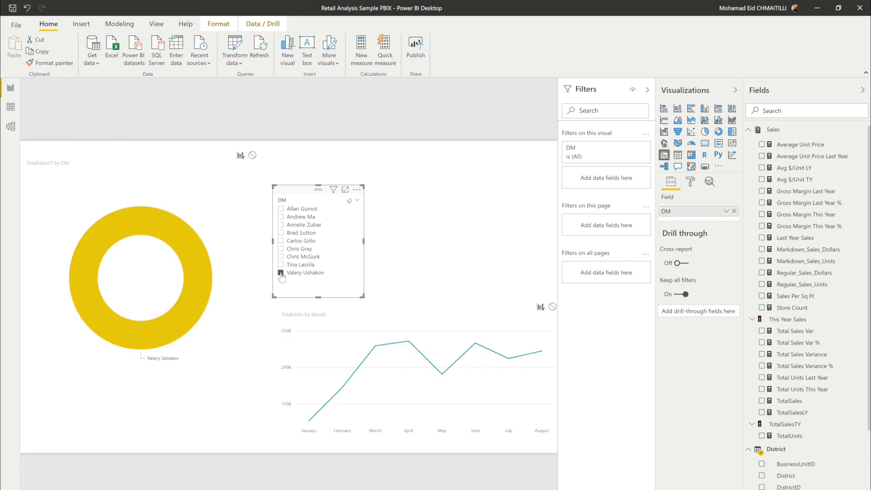
click(444, 201)
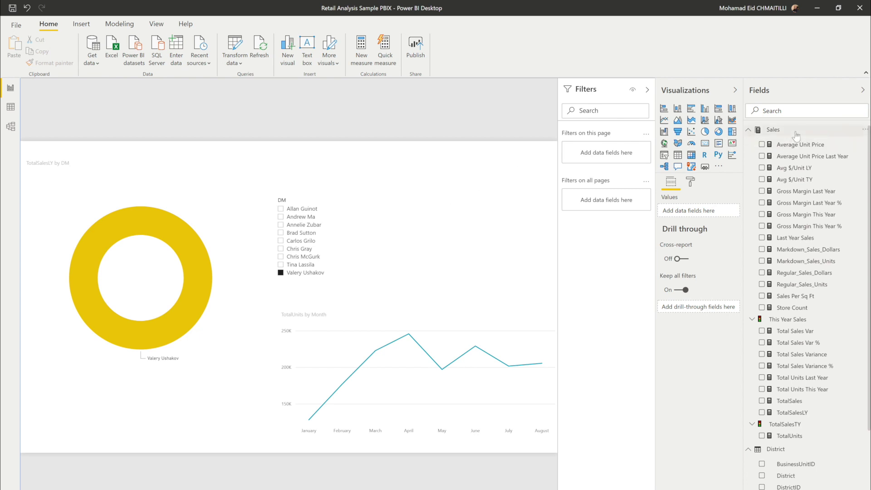
Step: Open the District table's query in the Power Query Editor via Edit query
scroll(791, 374, down, 3)
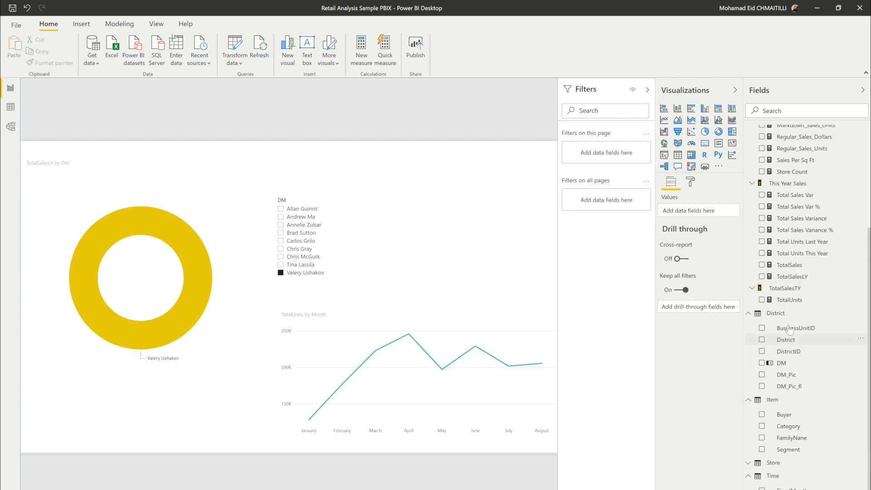
right_click(791, 320)
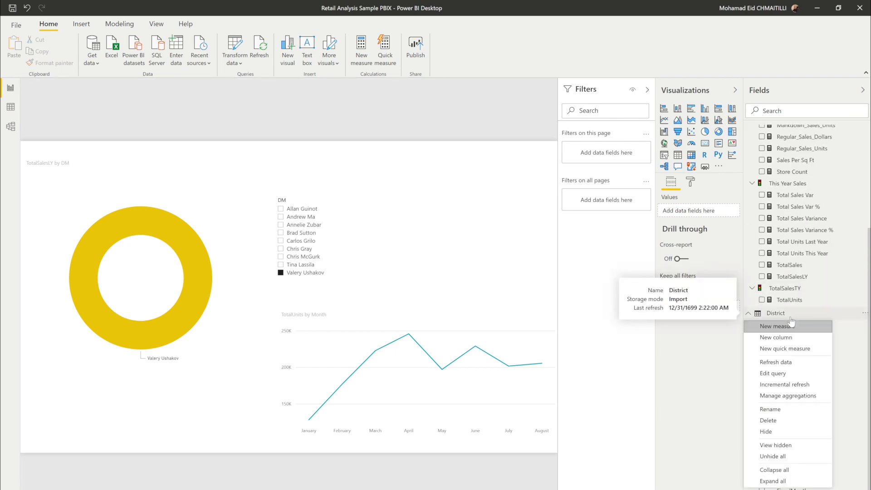
click(783, 374)
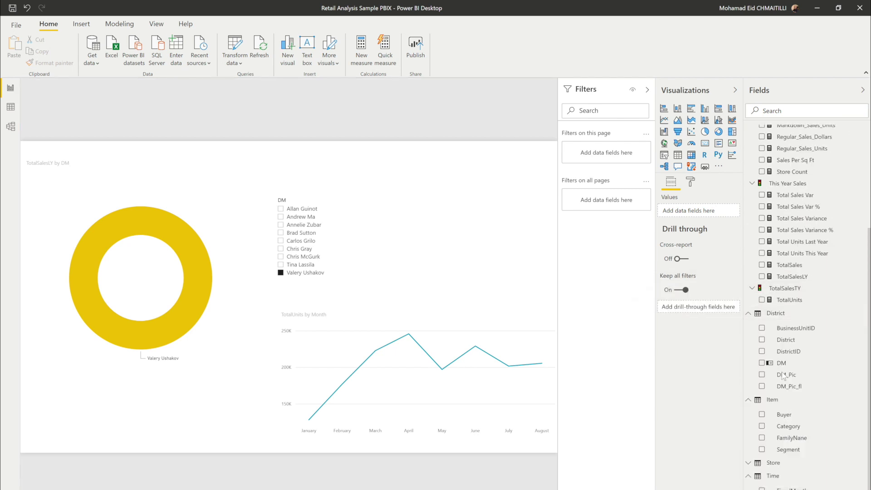